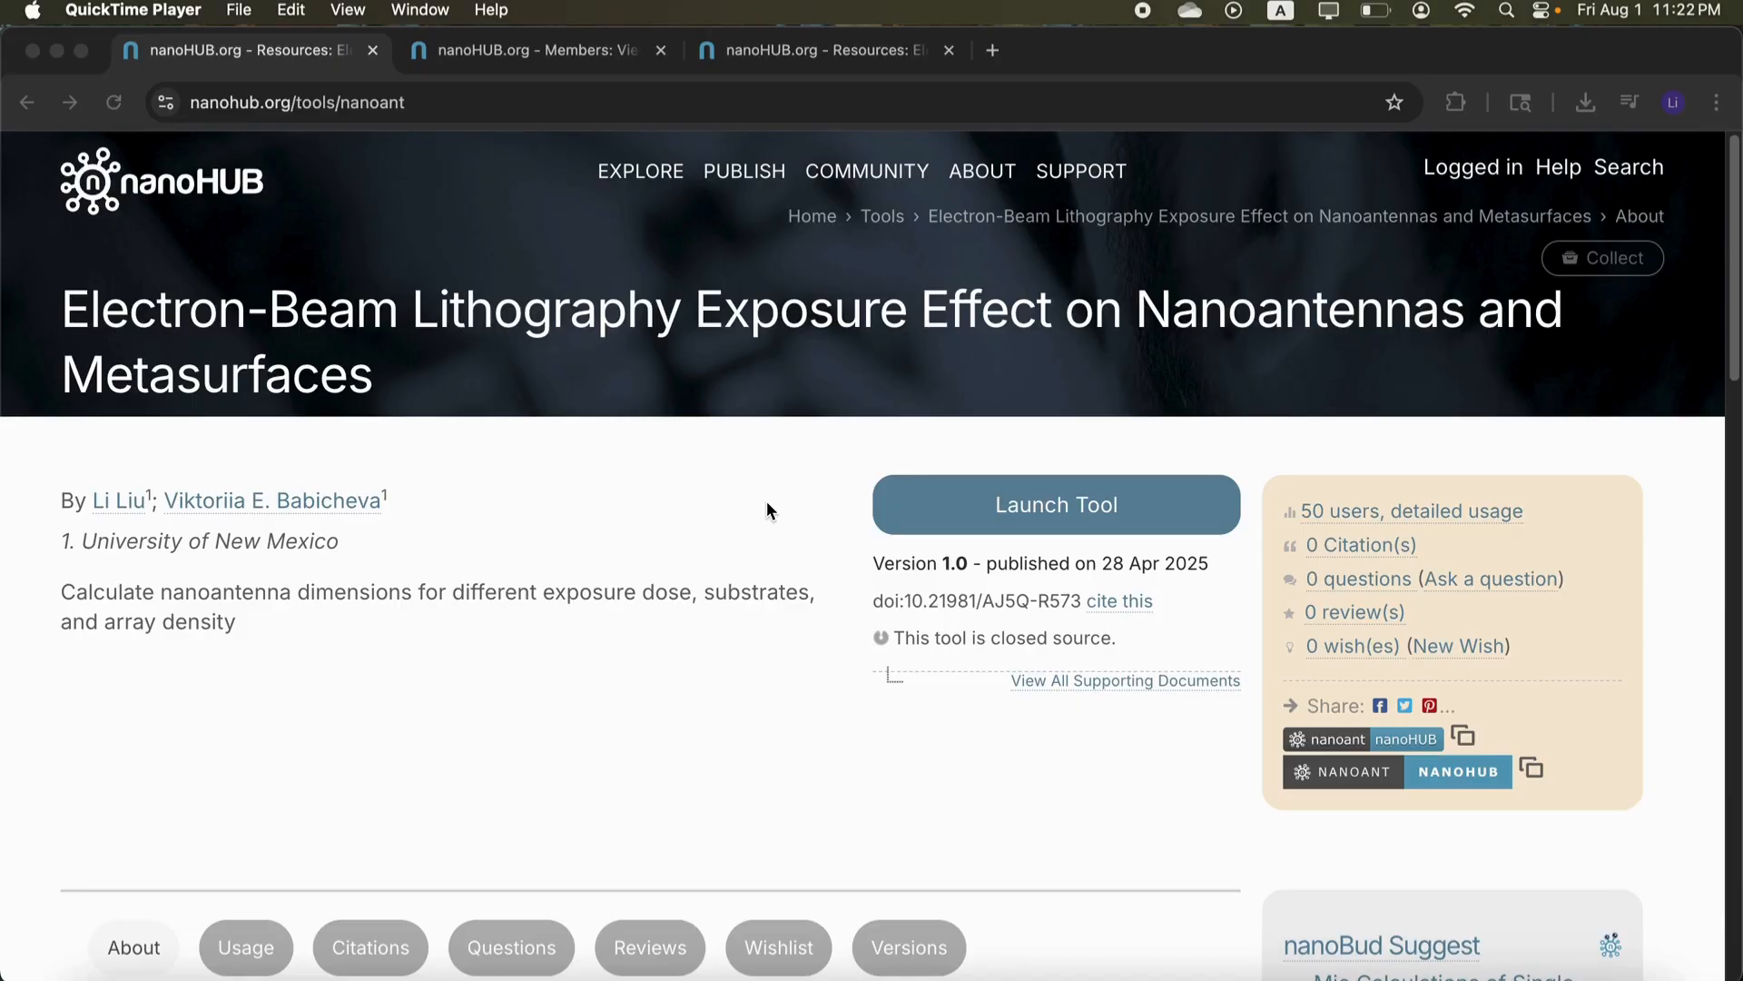
On the member dashboard, list all tools matching "nanoant" in My Tools and view the modules that can be added.
{"action": "left_click", "coordinate": [609, 701]}
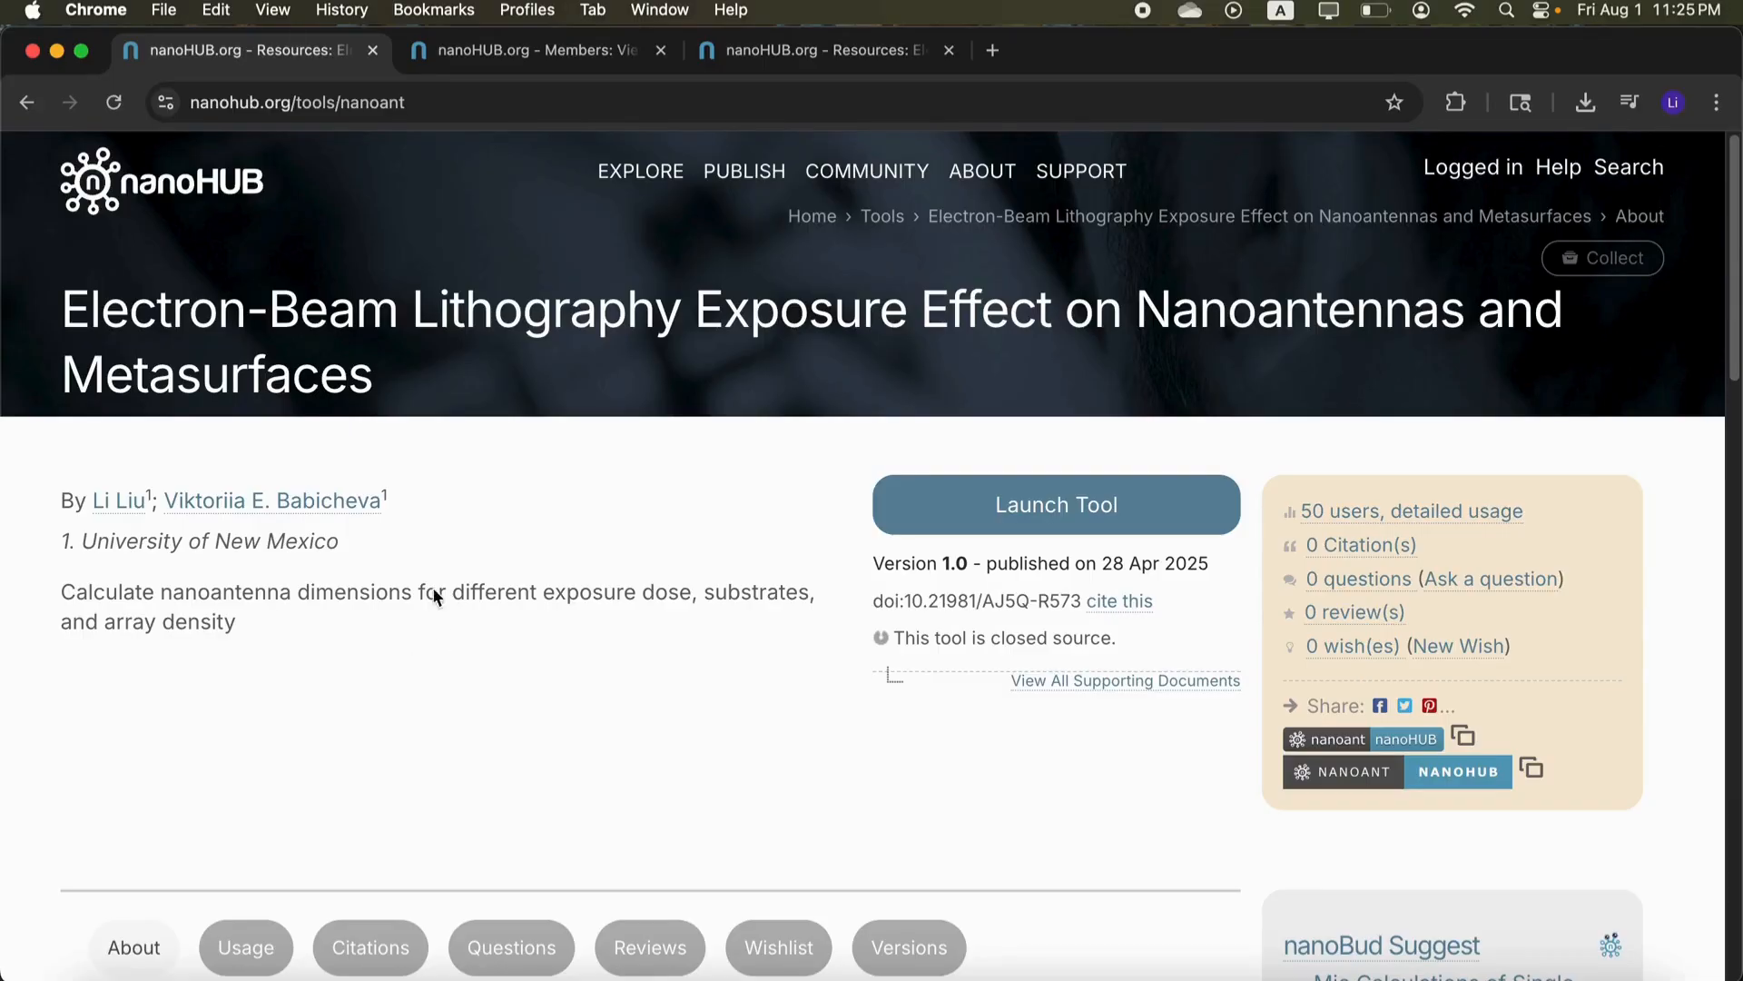
{"action": "left_click", "coordinate": [548, 60]}
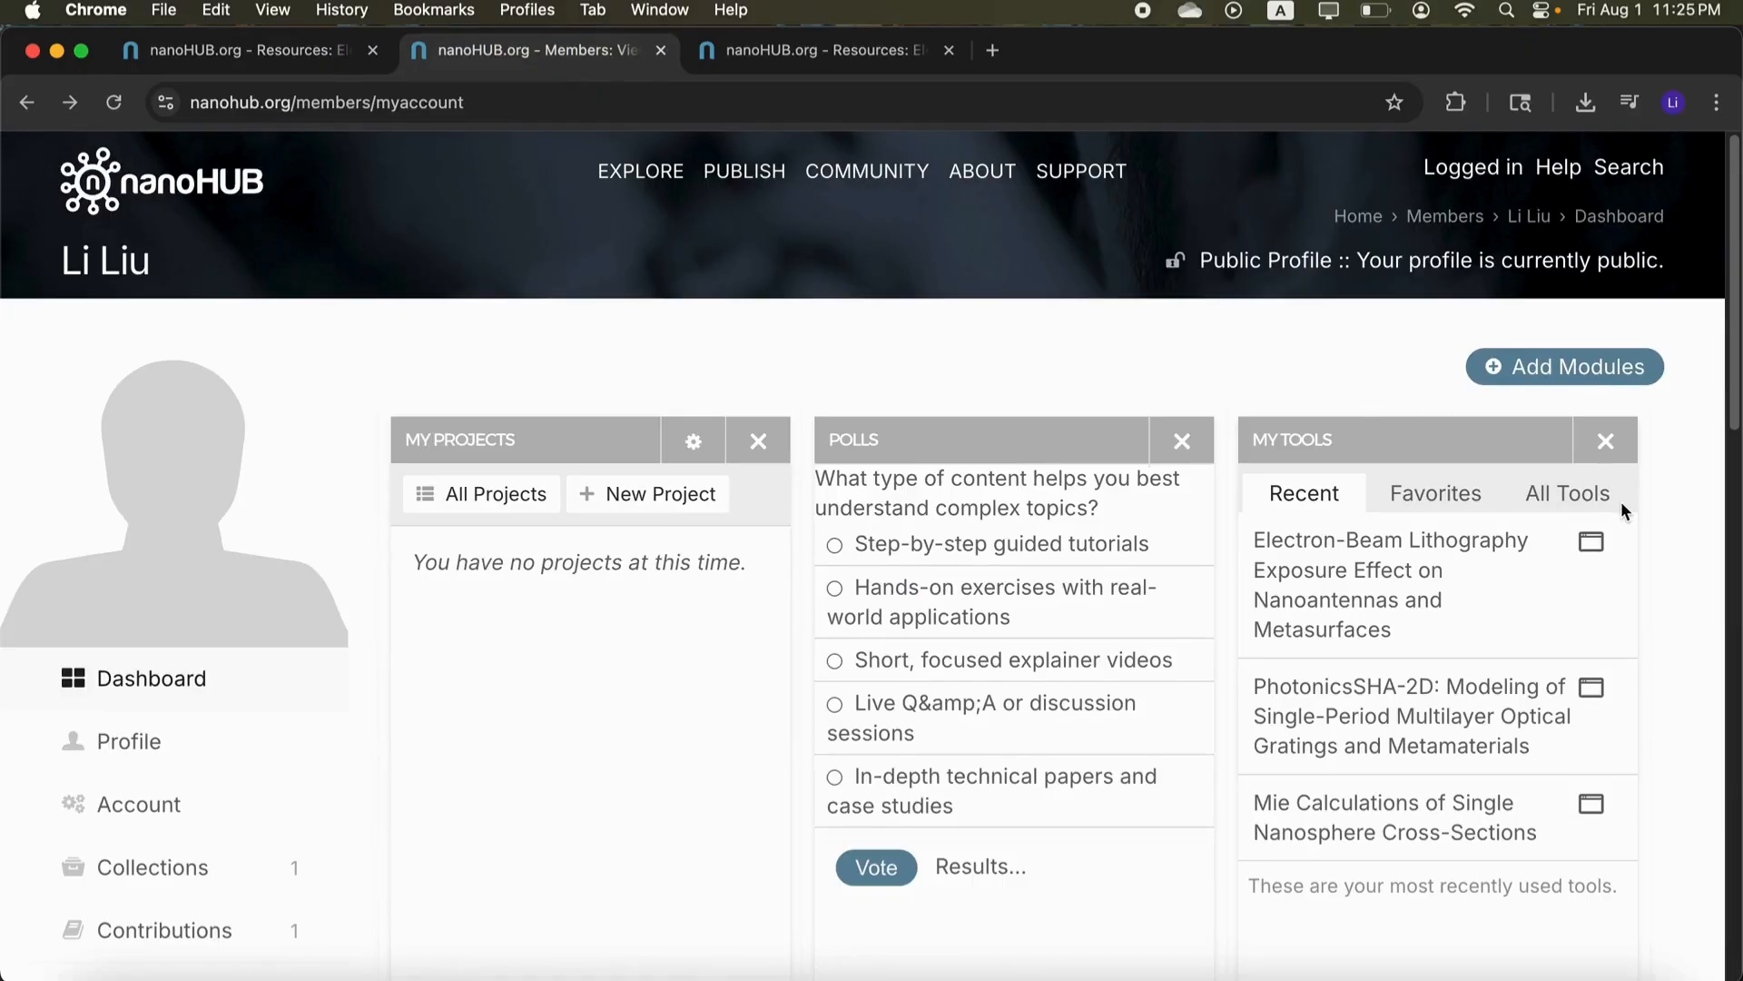
{"action": "left_click", "coordinate": [1587, 496]}
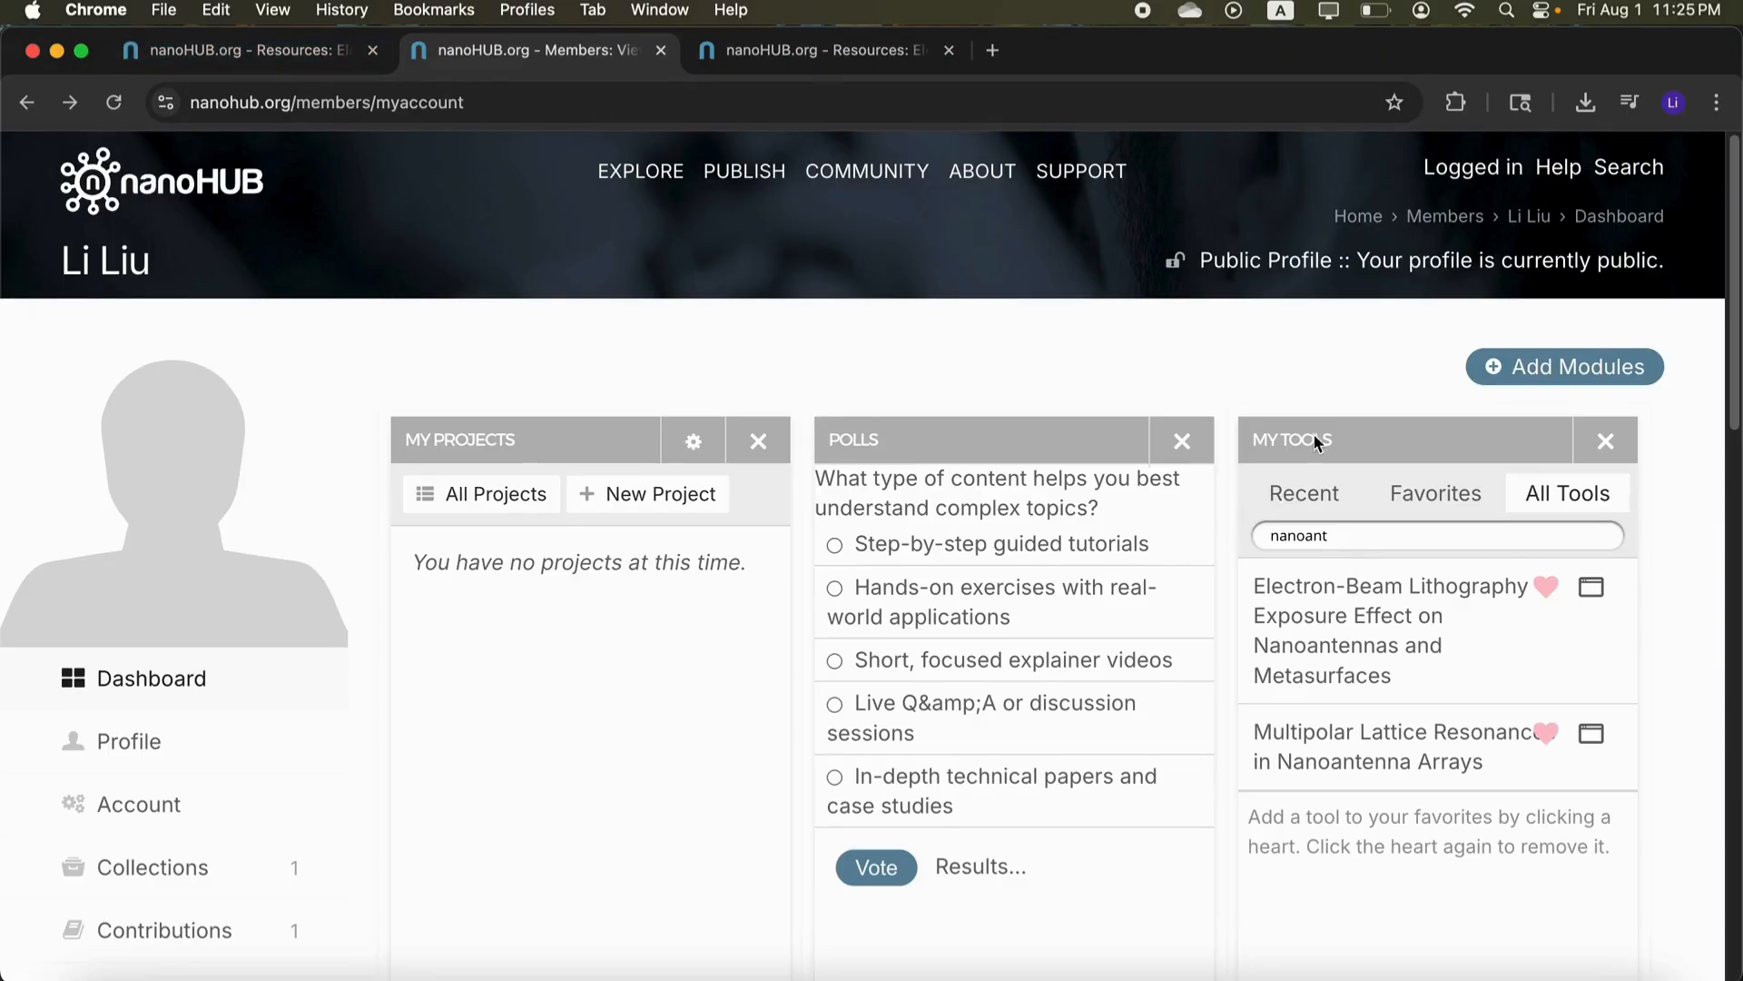
{"action": "mouse_move", "coordinate": [1332, 646]}
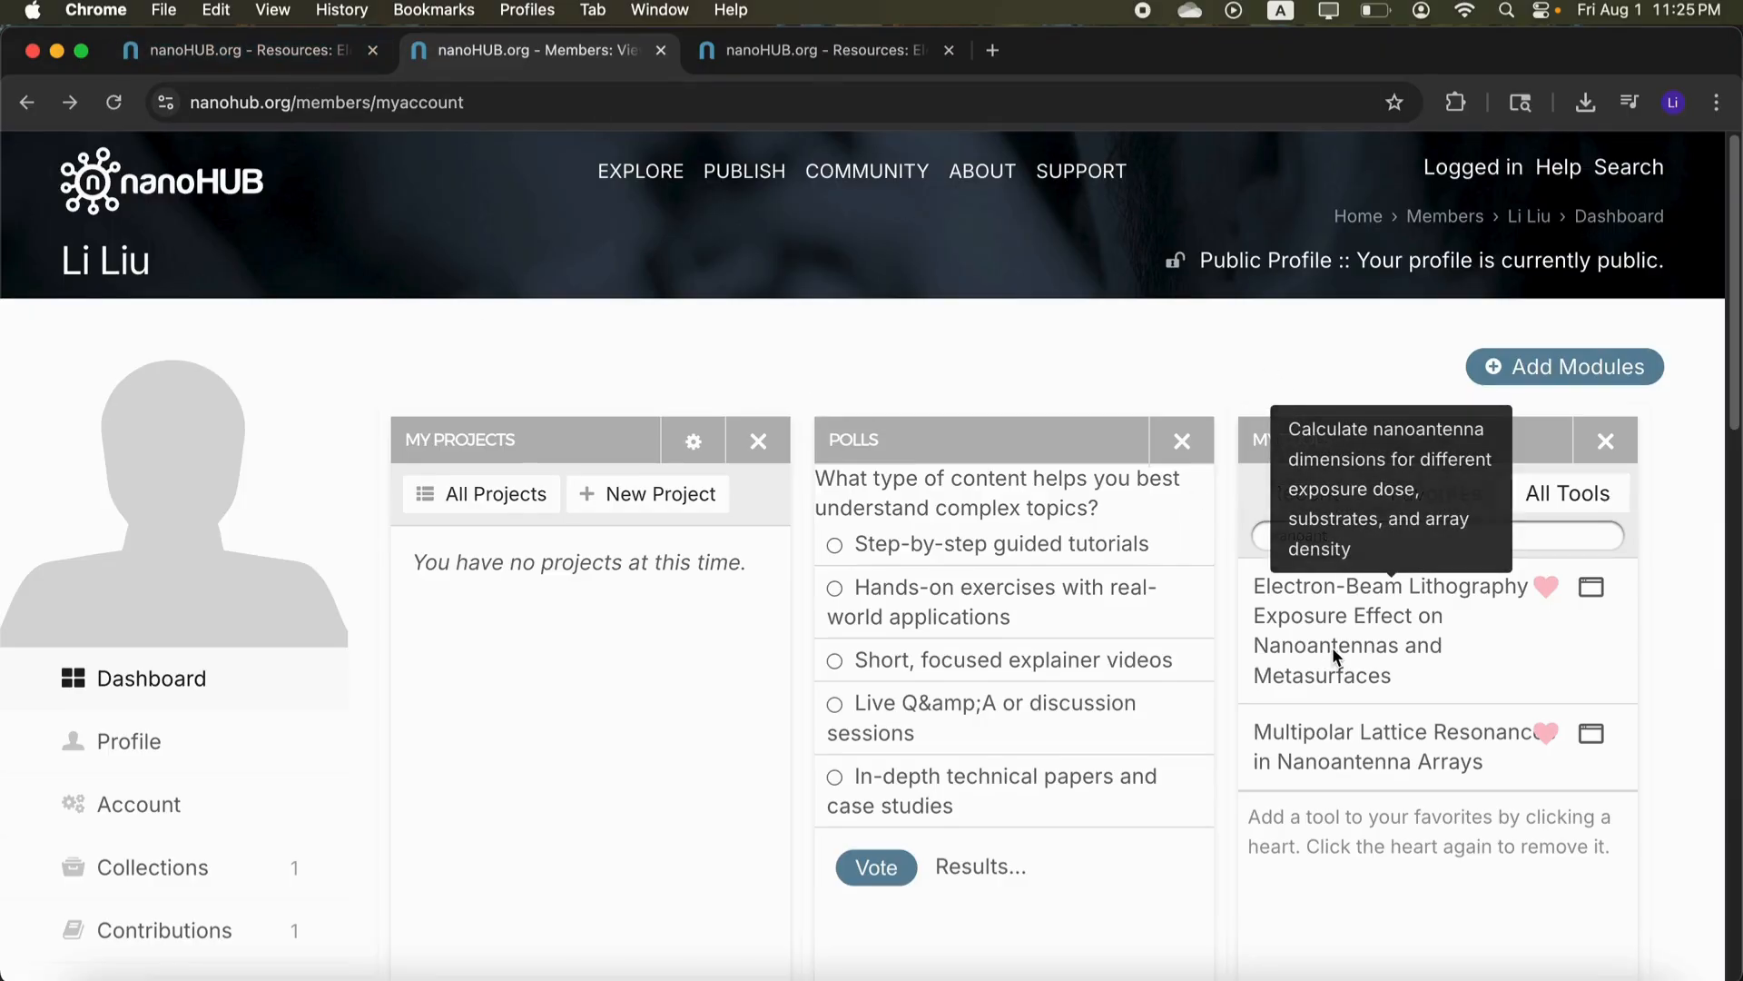
{"action": "left_click", "coordinate": [1583, 374]}
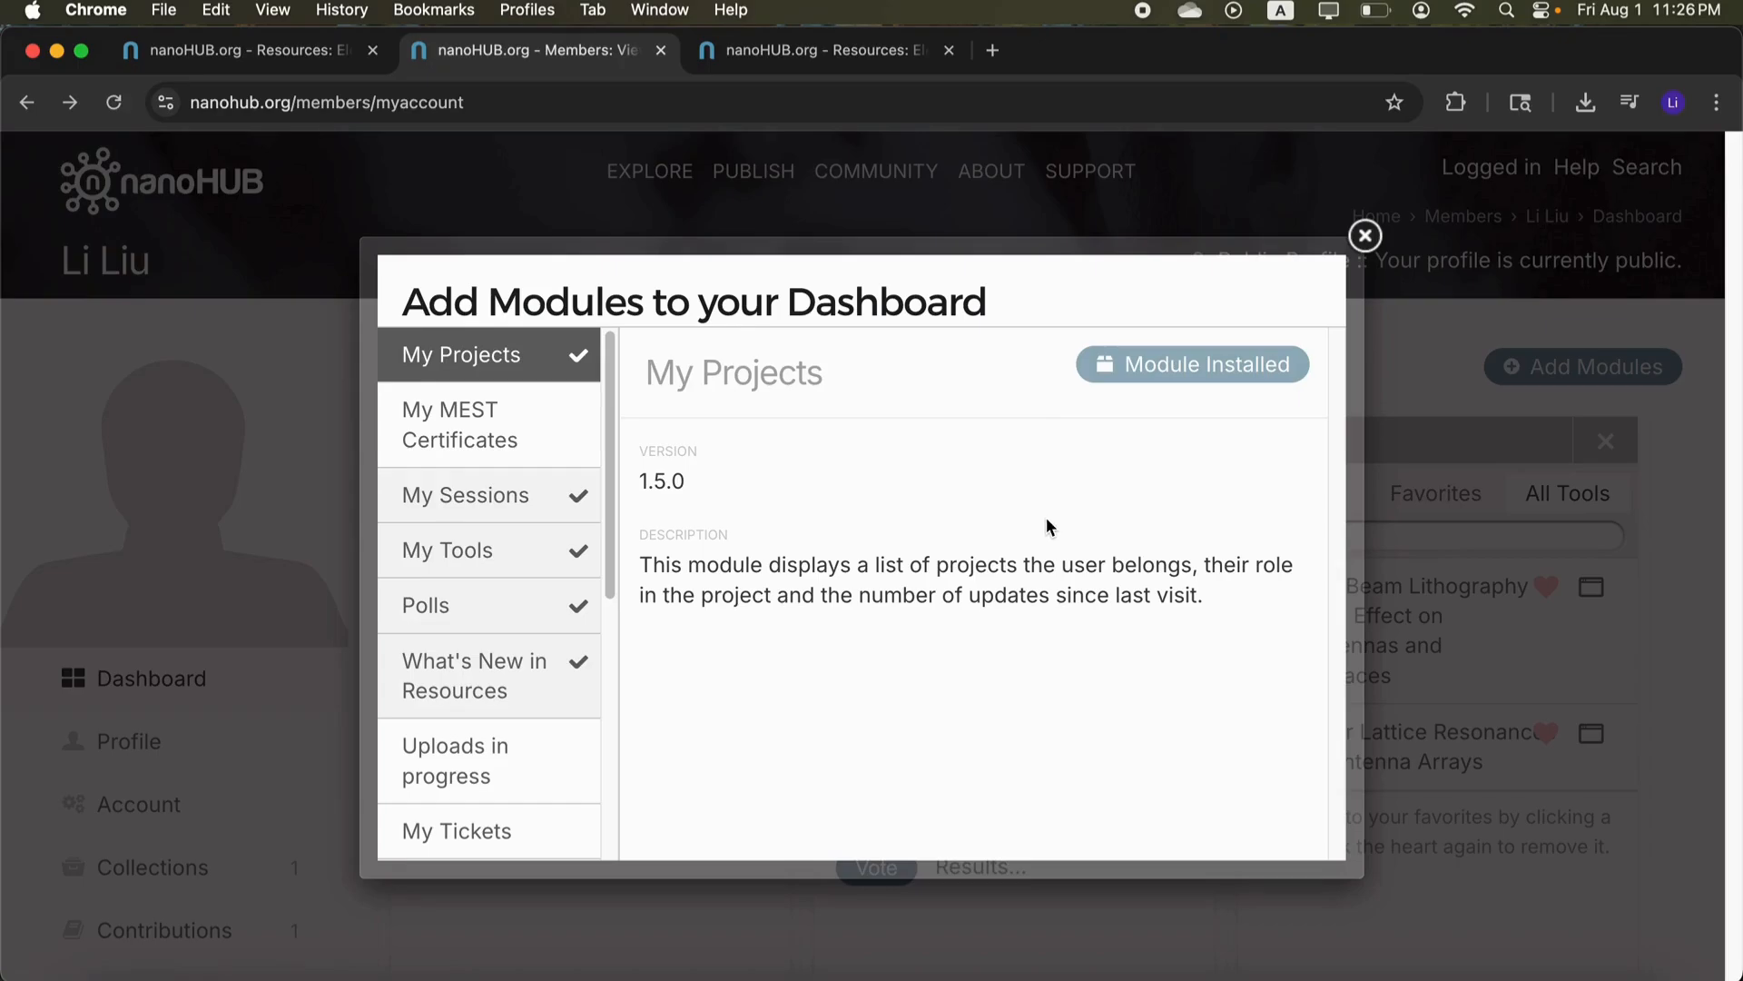
{"action": "left_click", "coordinate": [1364, 236]}
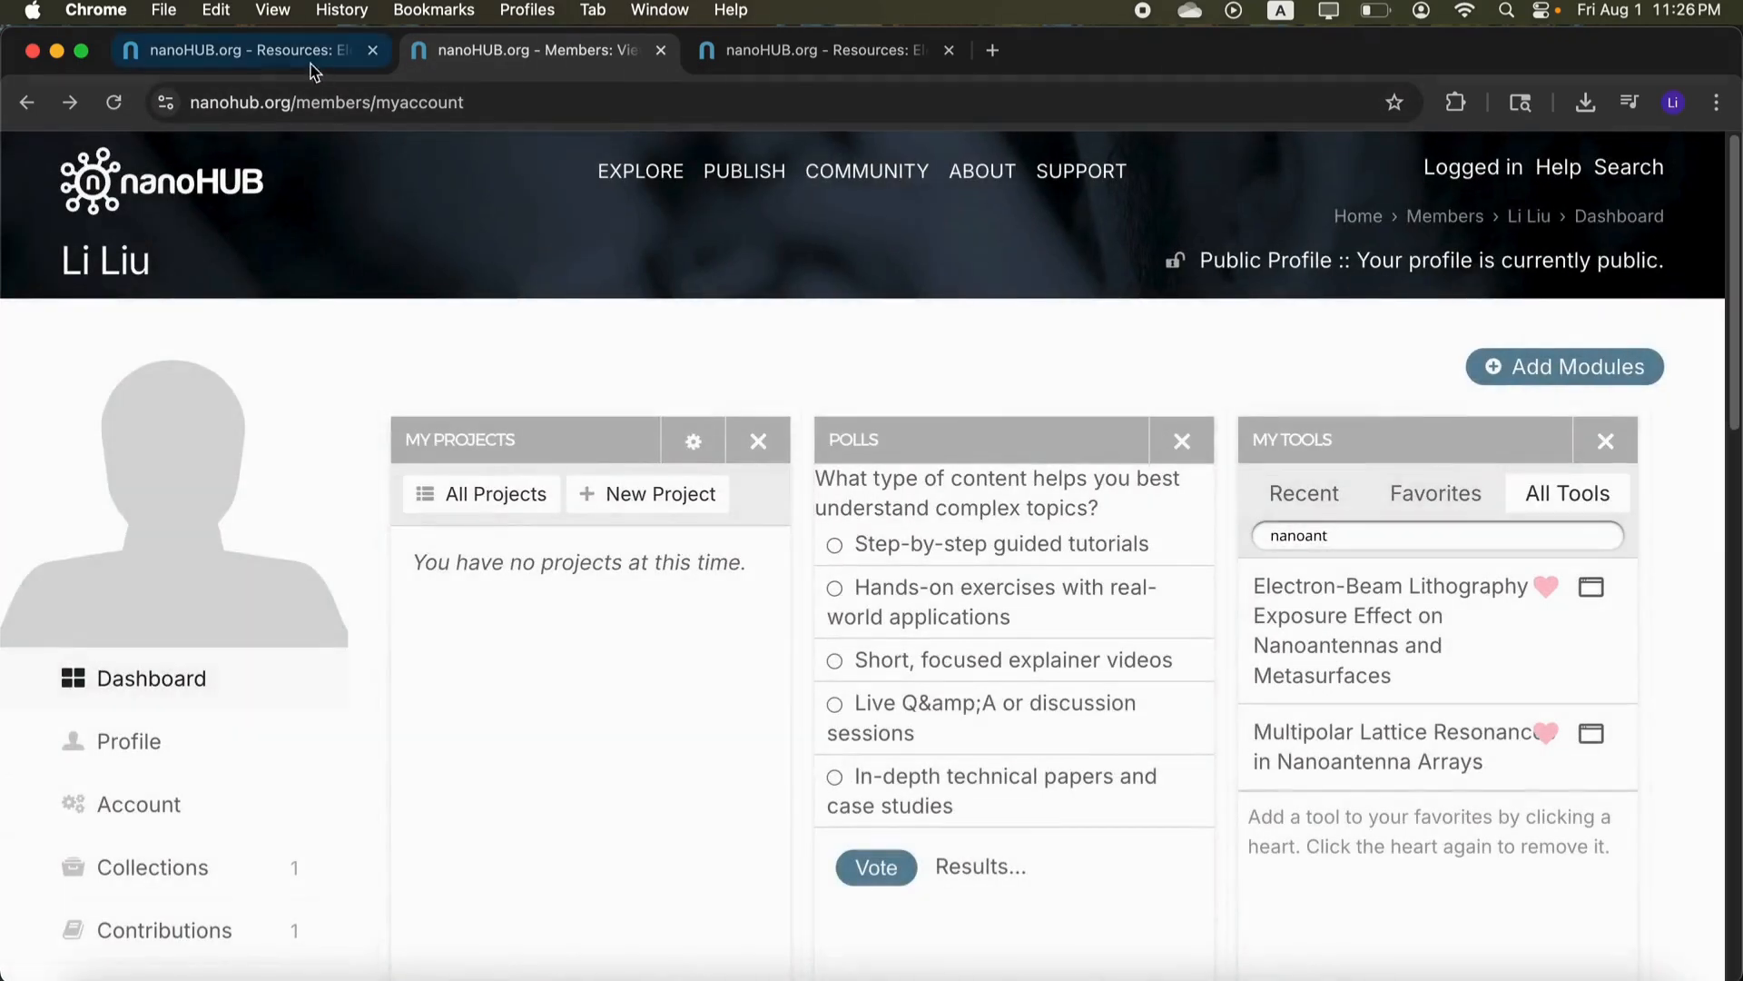
Return to the Electron-Beam Lithography Exposure Effect tool page and launch the tool.
{"action": "left_click", "coordinate": [331, 50]}
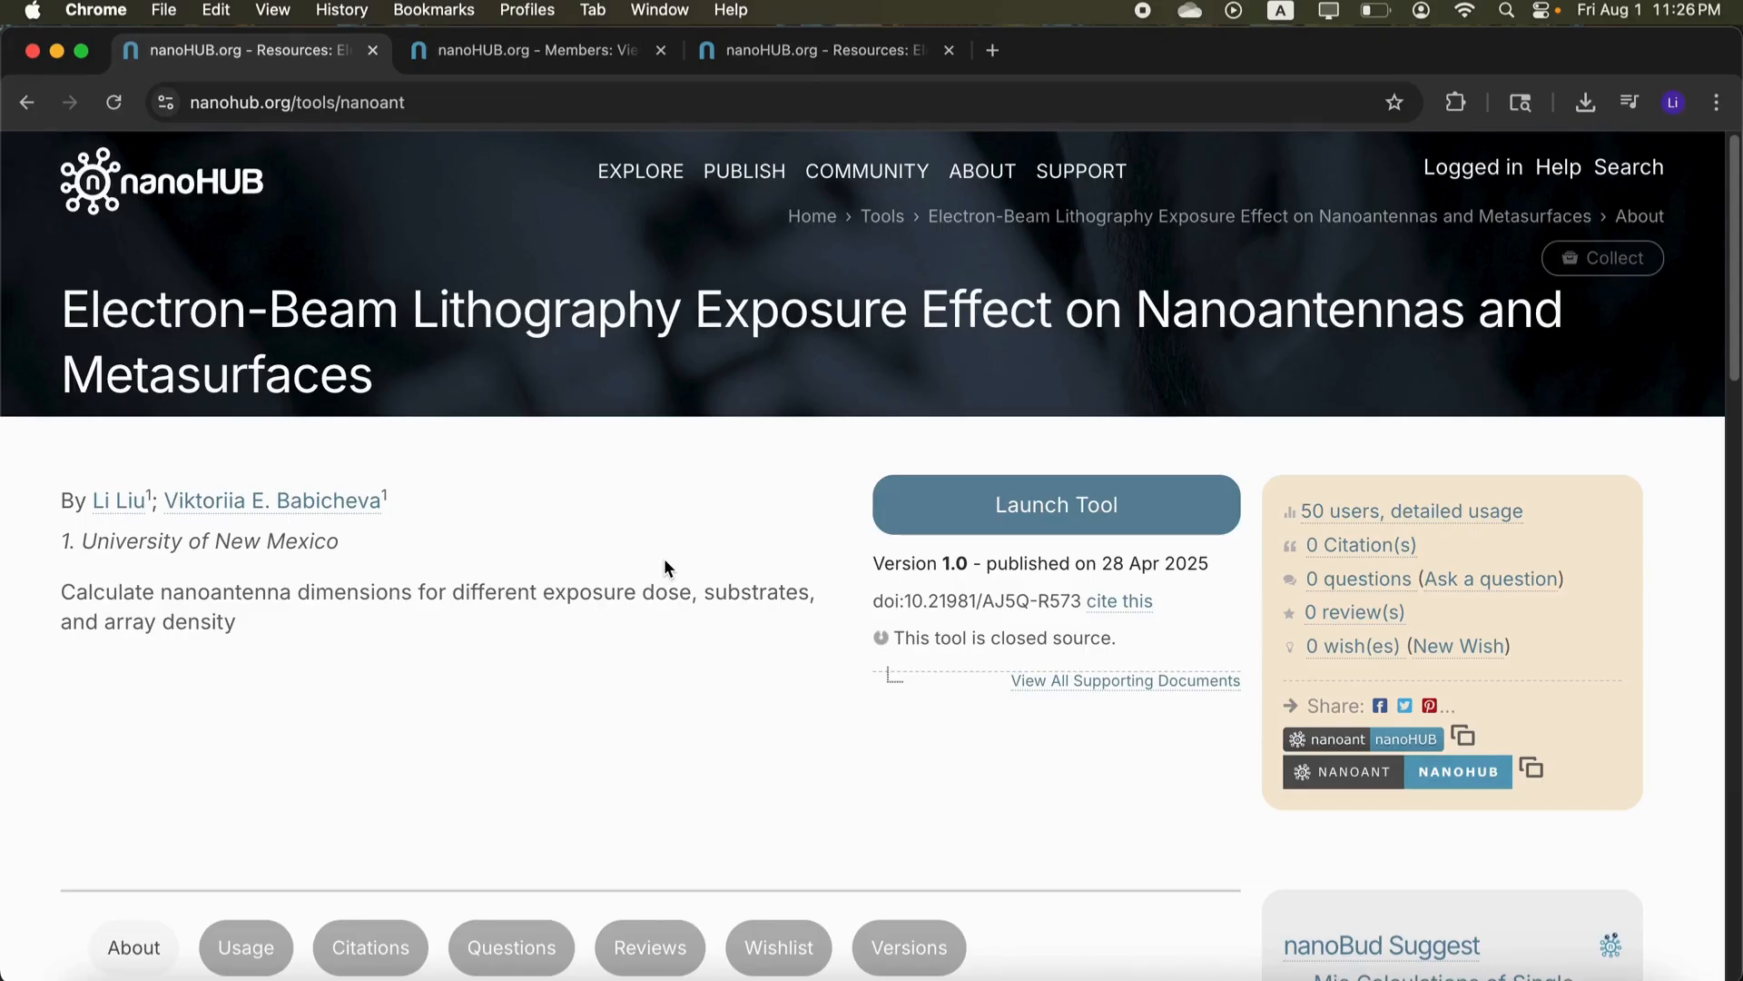
{"action": "left_click", "coordinate": [989, 516]}
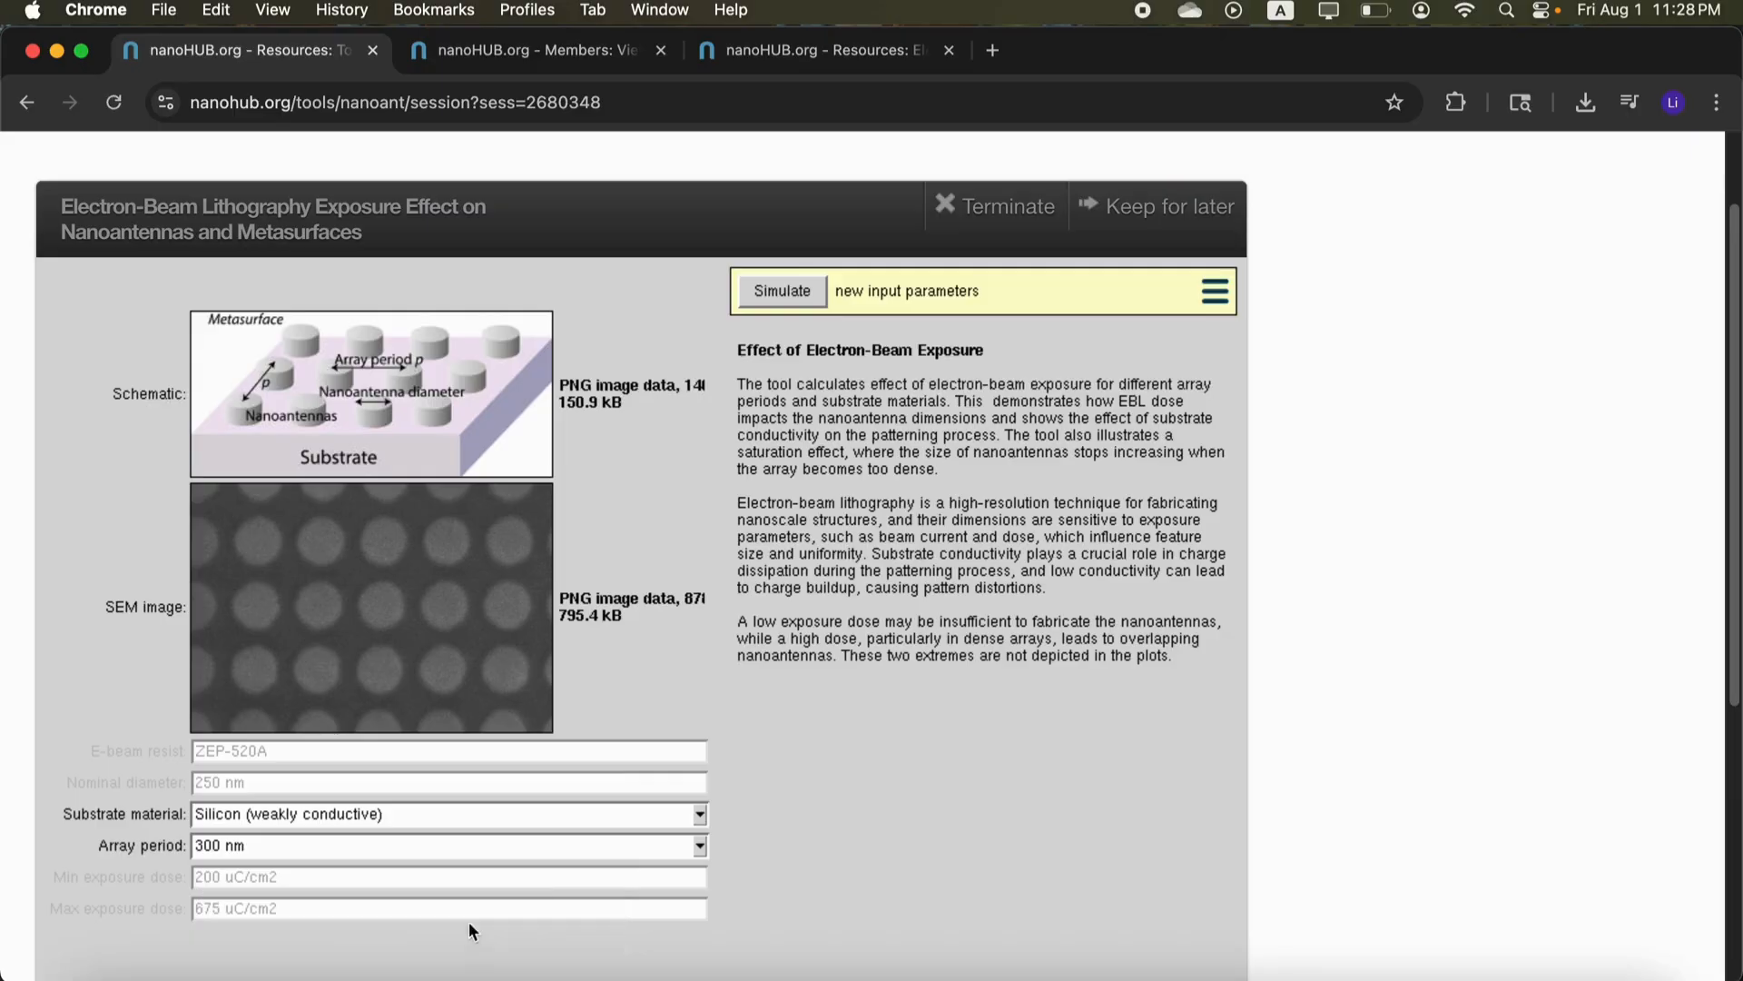
Set the array period to 325 nm and run the simulation with the weakly conductive silicon substrate.
{"action": "mouse_move", "coordinate": [452, 901]}
{"action": "left_click", "coordinate": [271, 851]}
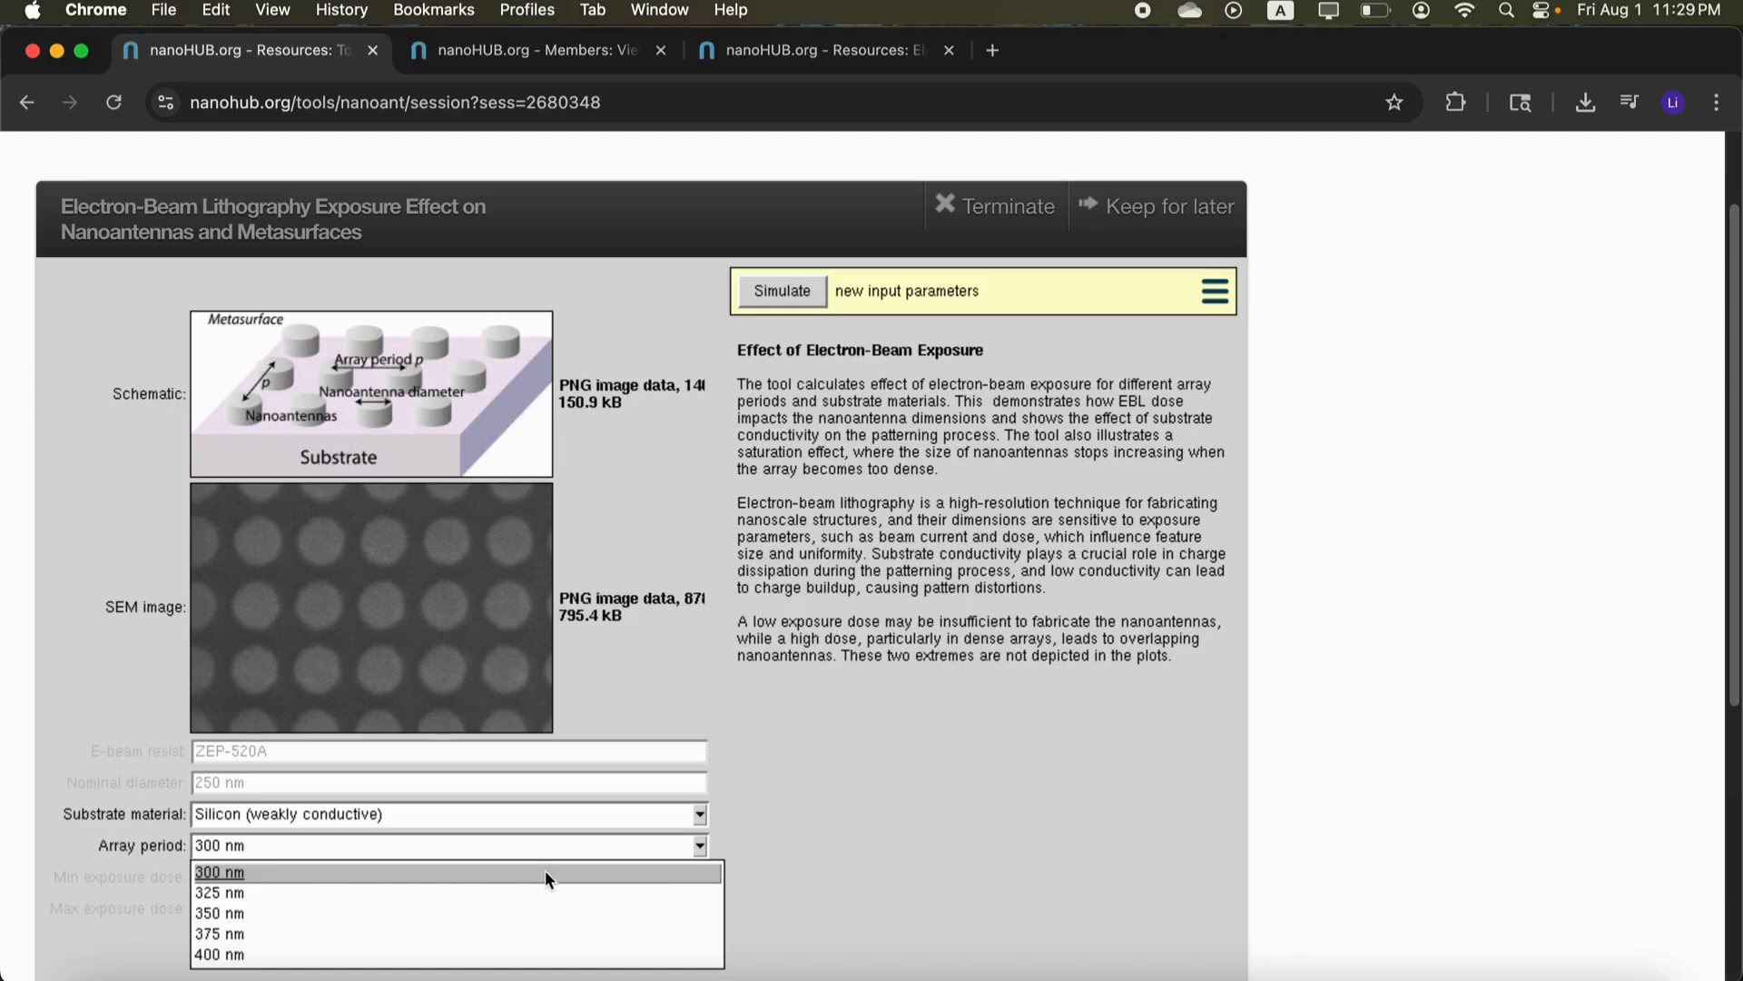
{"action": "left_click", "coordinate": [874, 844]}
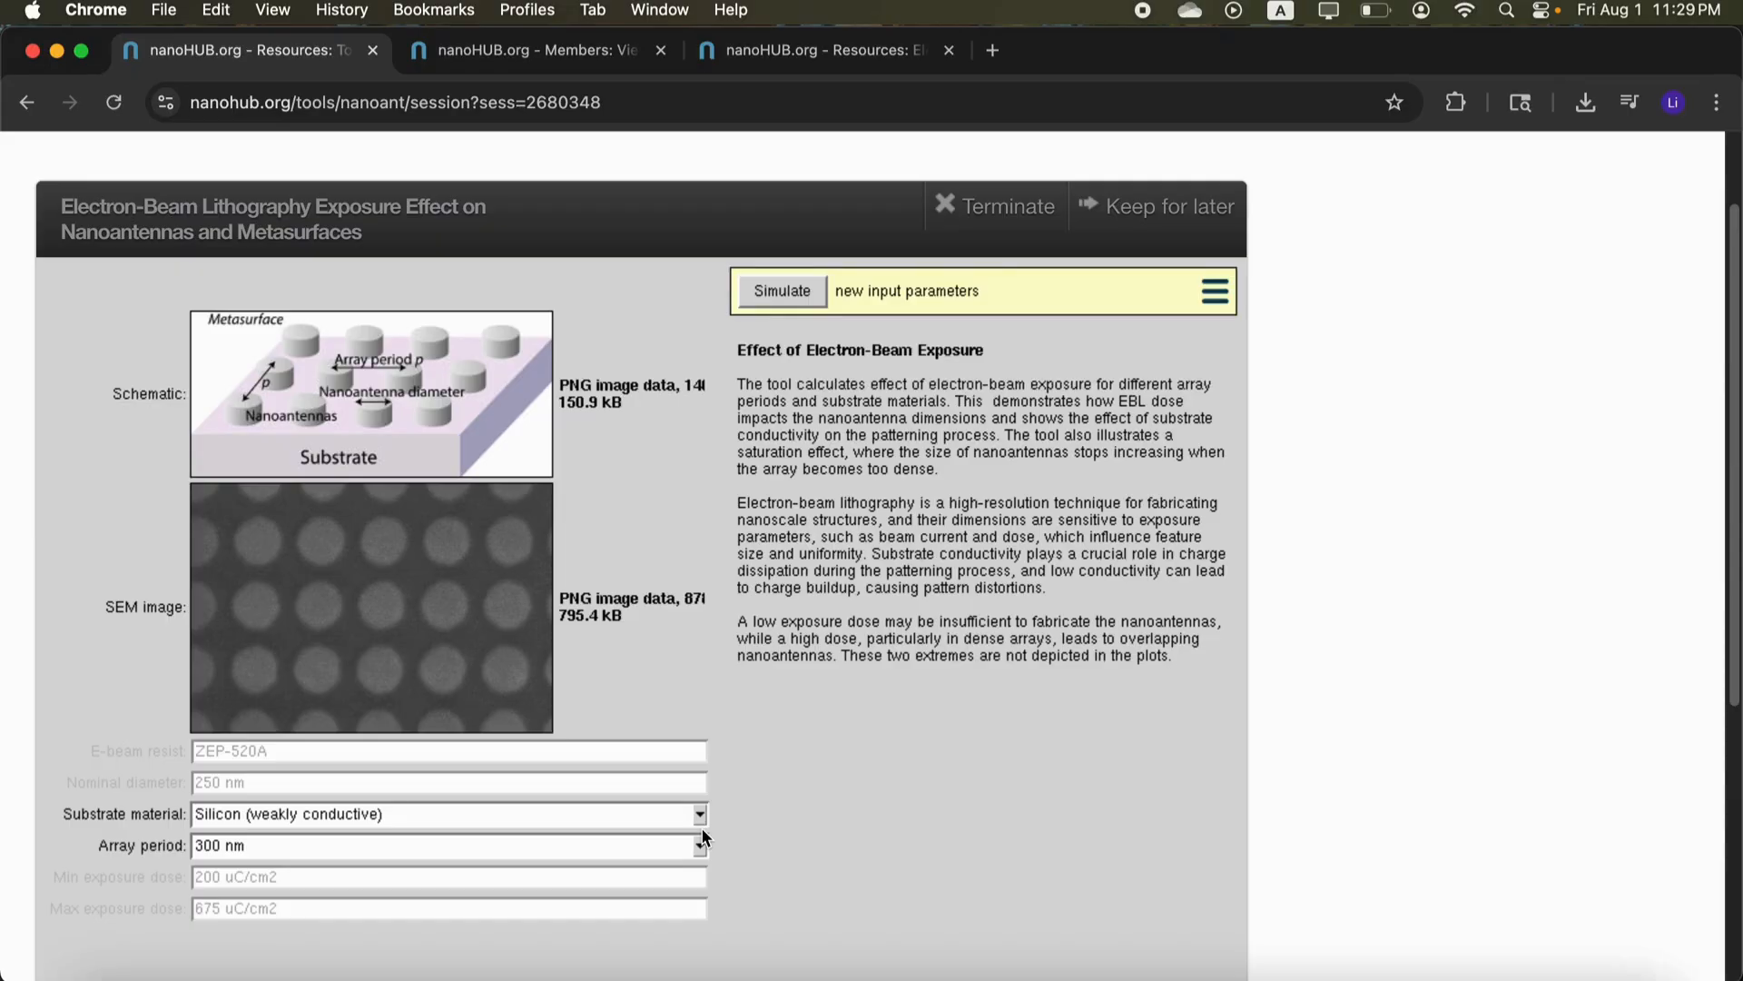
{"action": "left_click", "coordinate": [702, 848]}
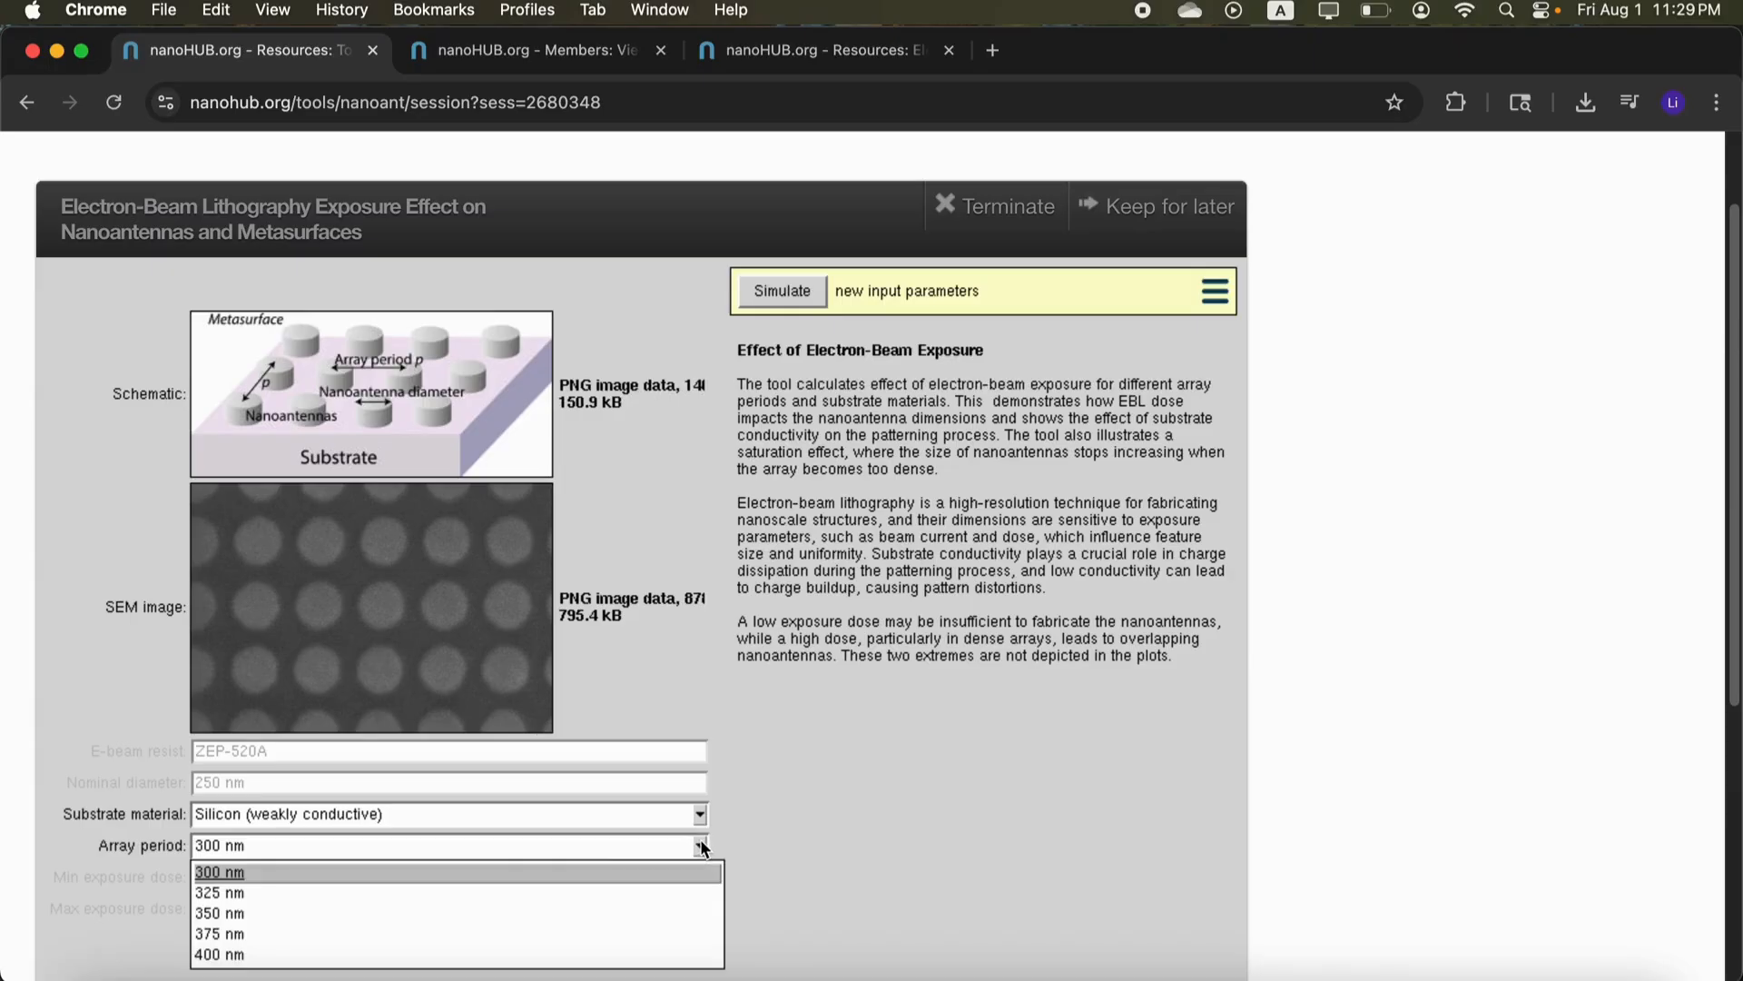
{"action": "left_click", "coordinate": [229, 897]}
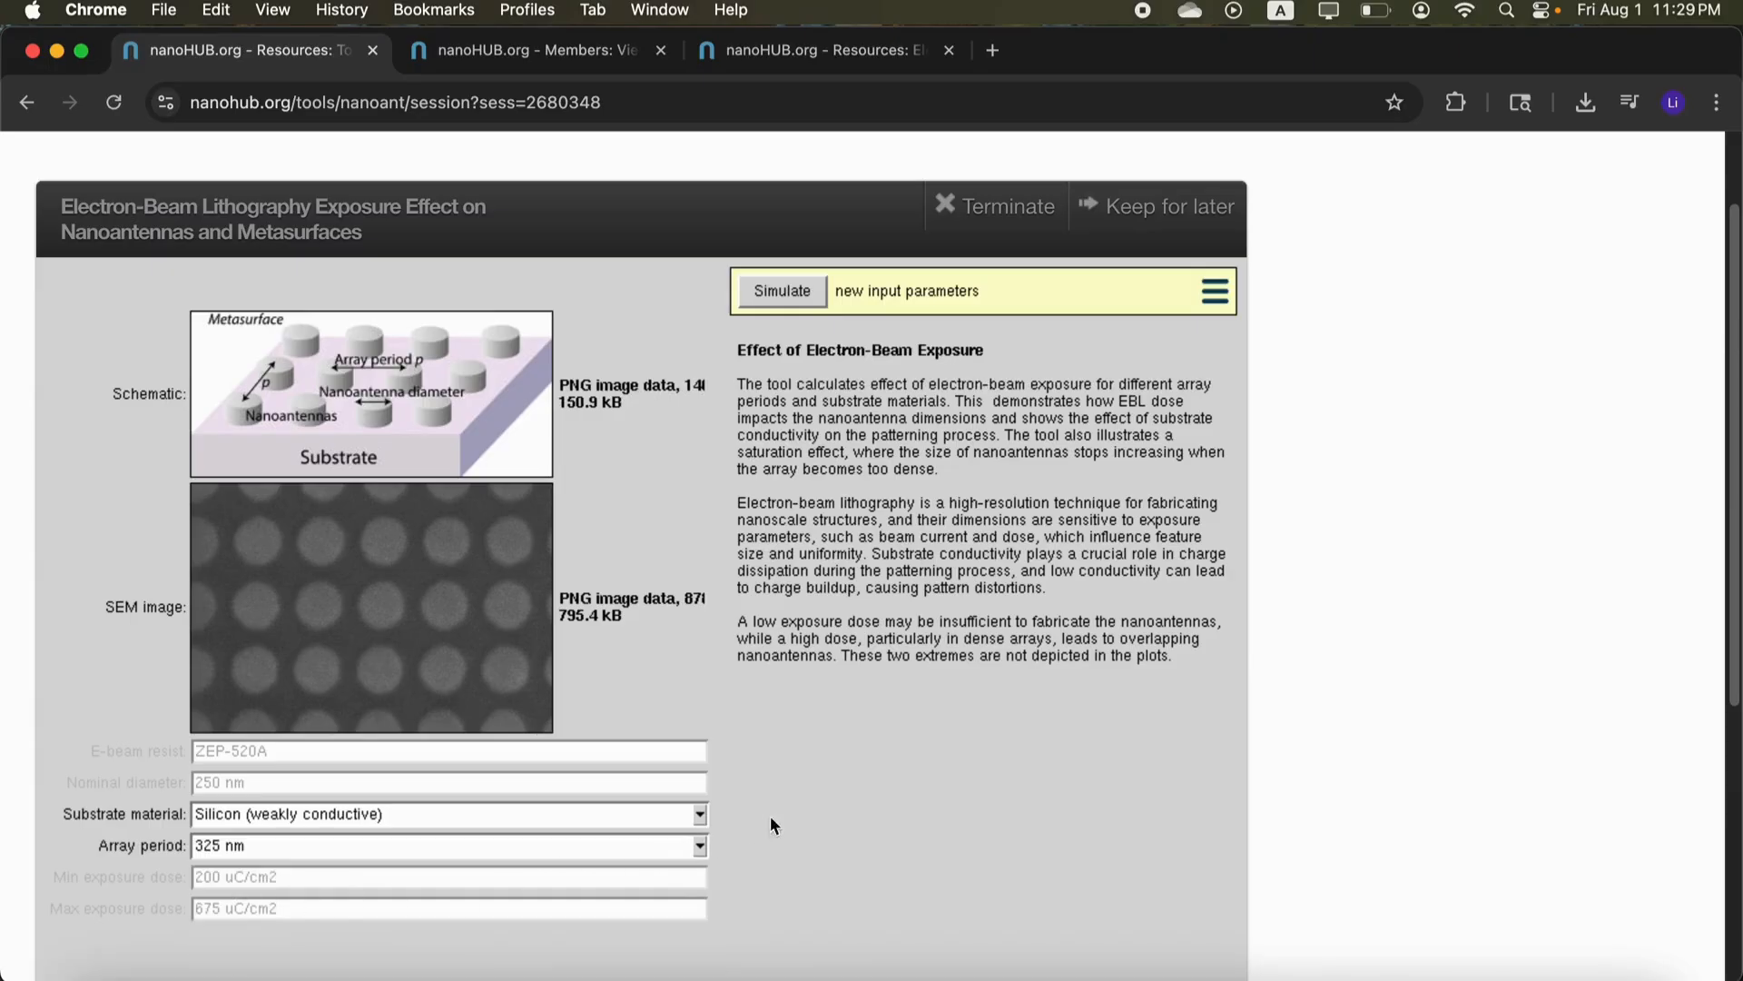
{"action": "left_click", "coordinate": [783, 292]}
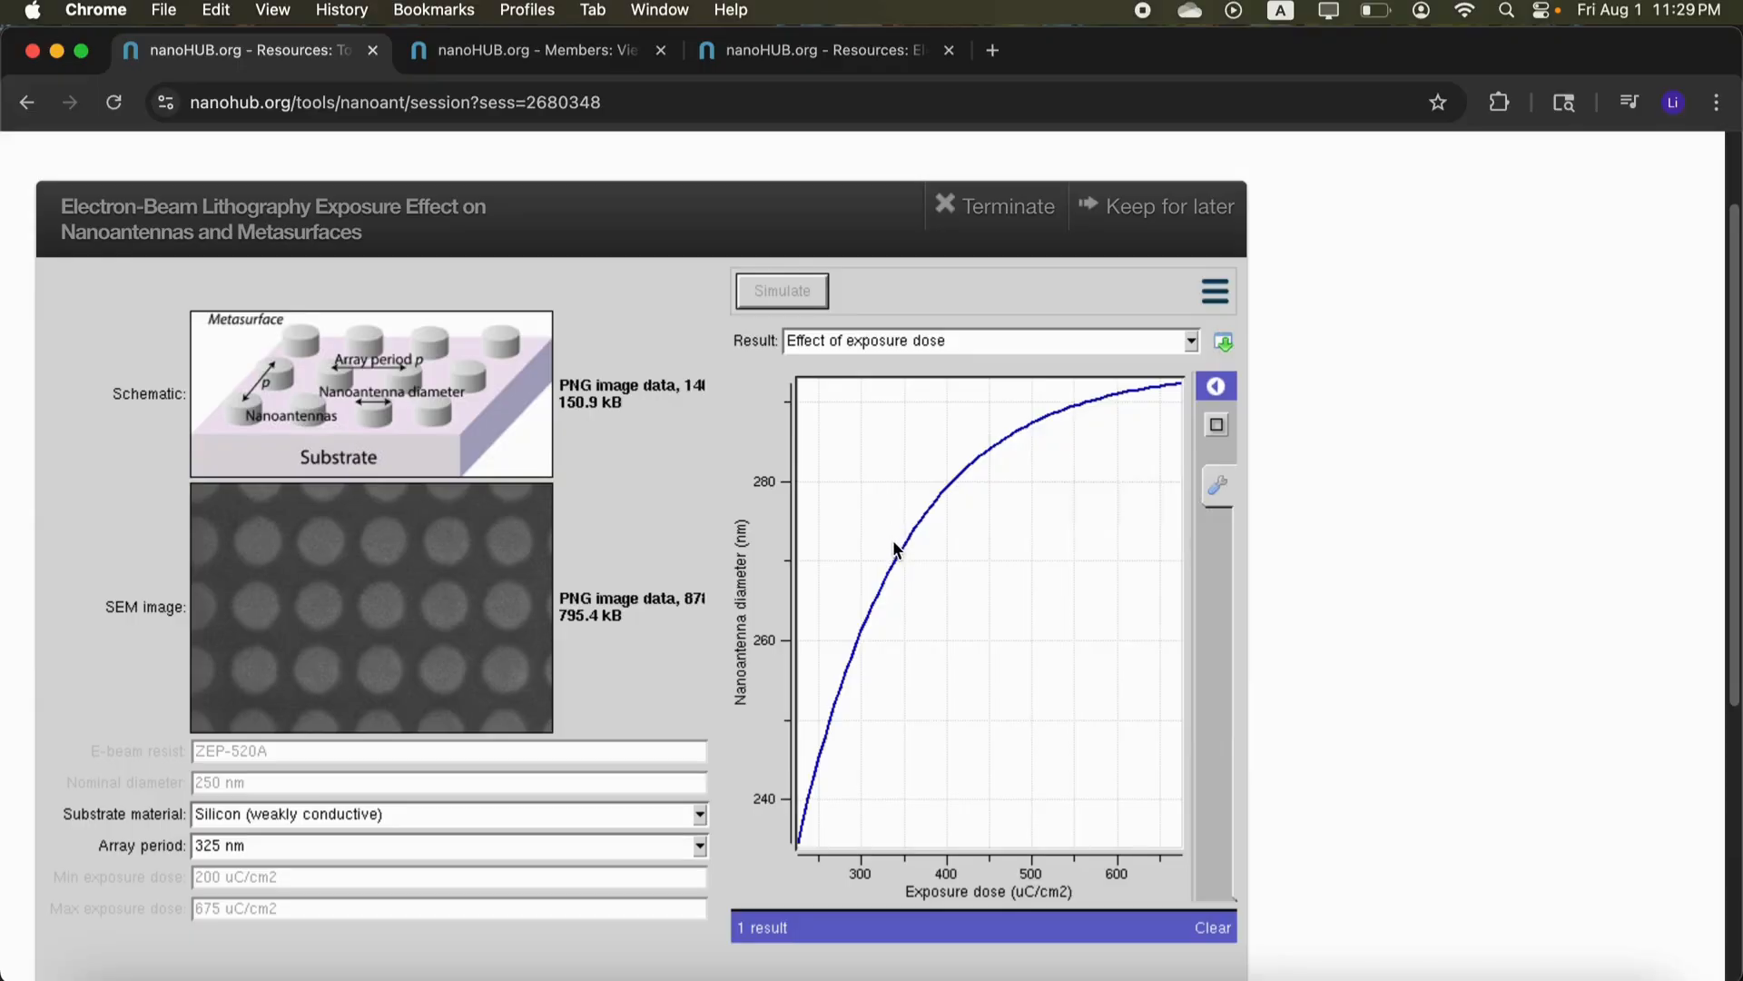
Download the Effect of exposure dose result as comma-separated values, save the file and close the download window.
{"action": "mouse_move", "coordinate": [909, 542]}
{"action": "left_click", "coordinate": [1188, 342]}
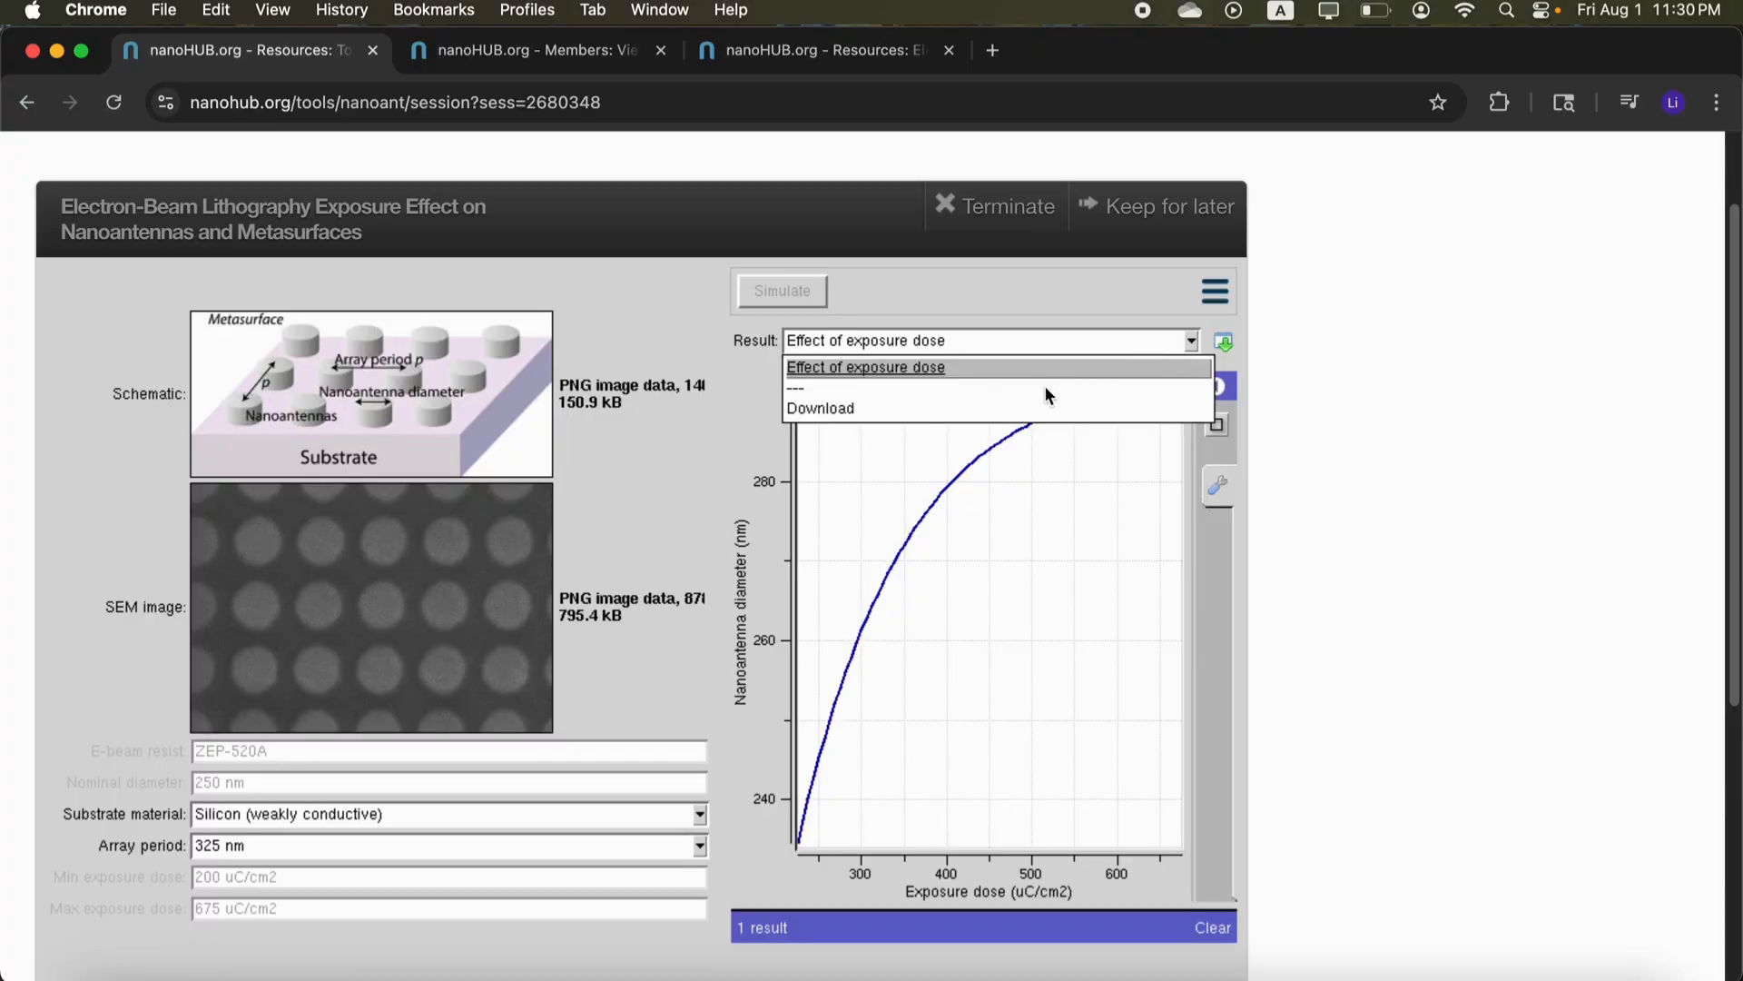
{"action": "left_click", "coordinate": [864, 408]}
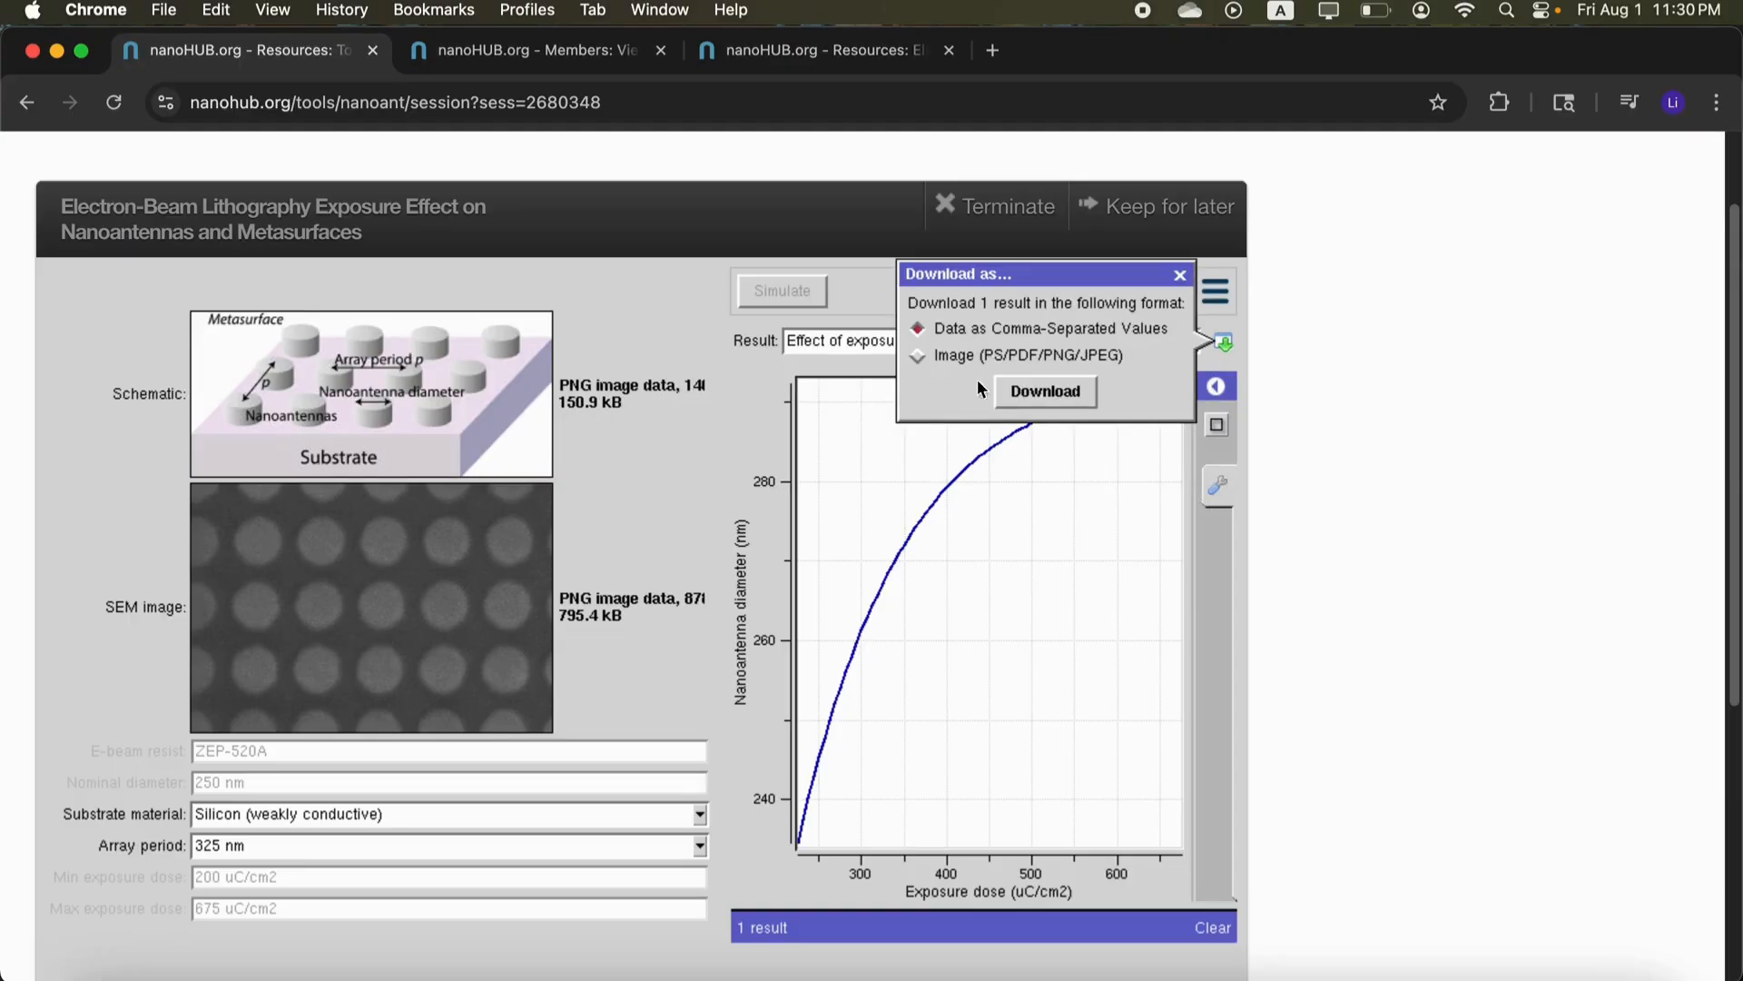
{"action": "left_click", "coordinate": [1067, 401]}
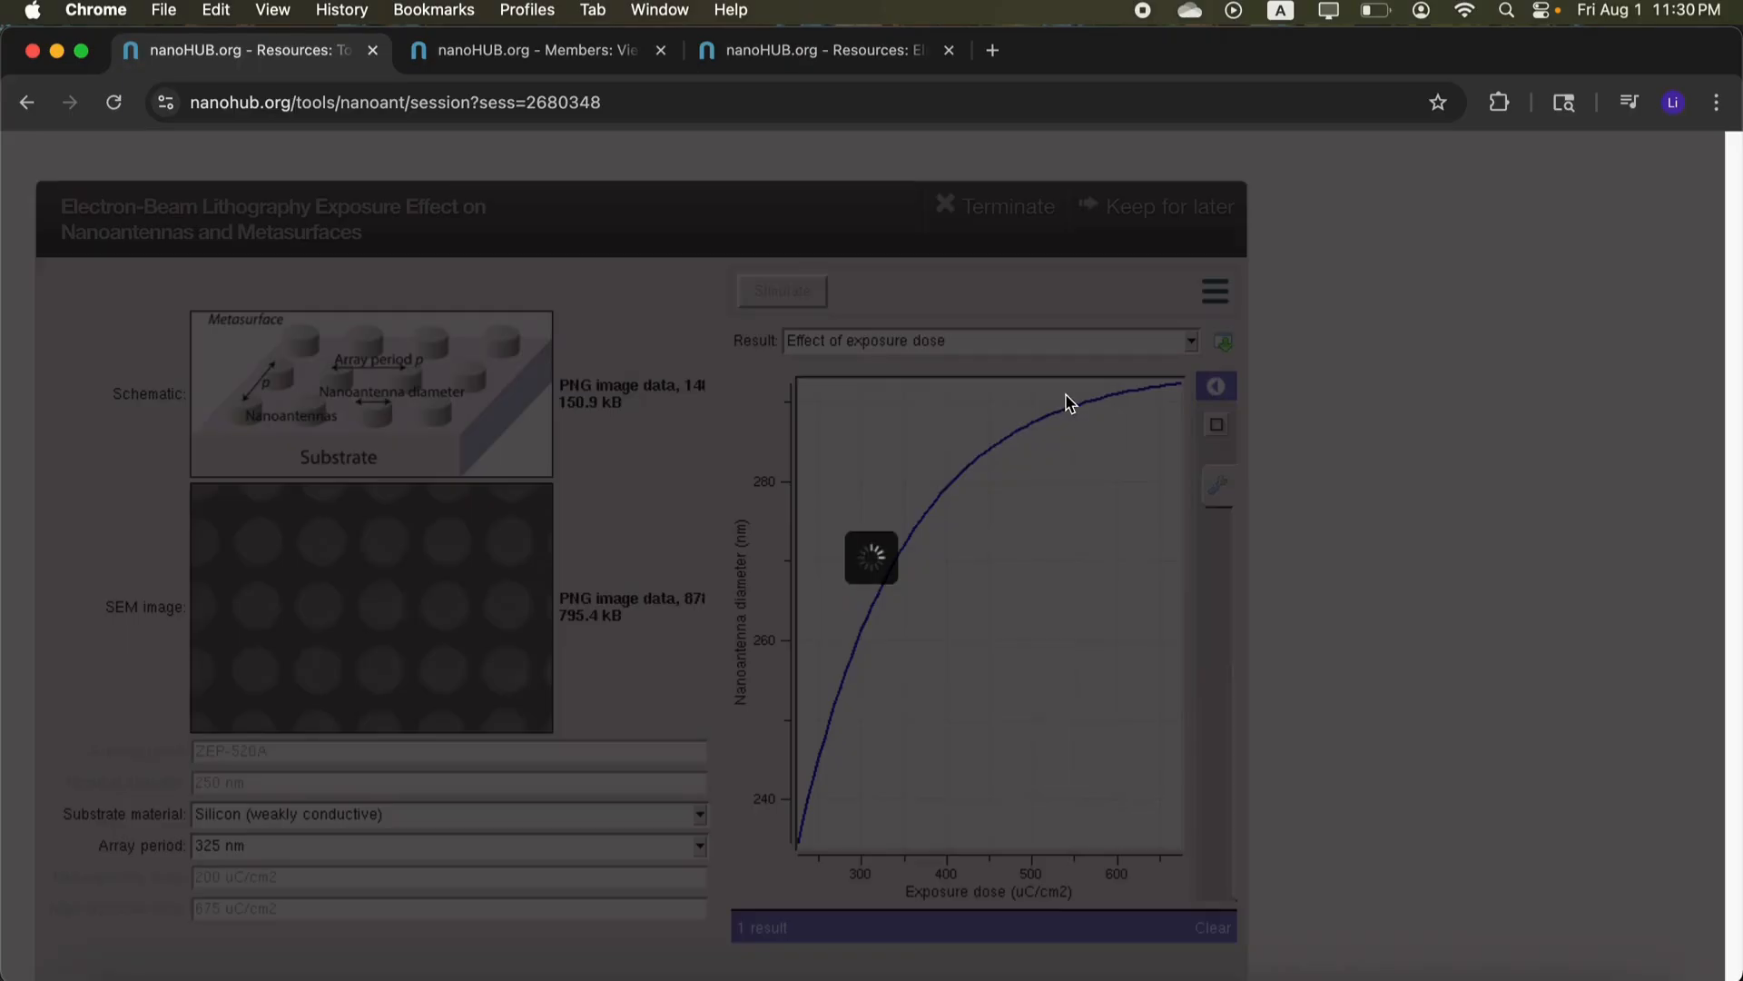
{"action": "left_click", "coordinate": [634, 367]}
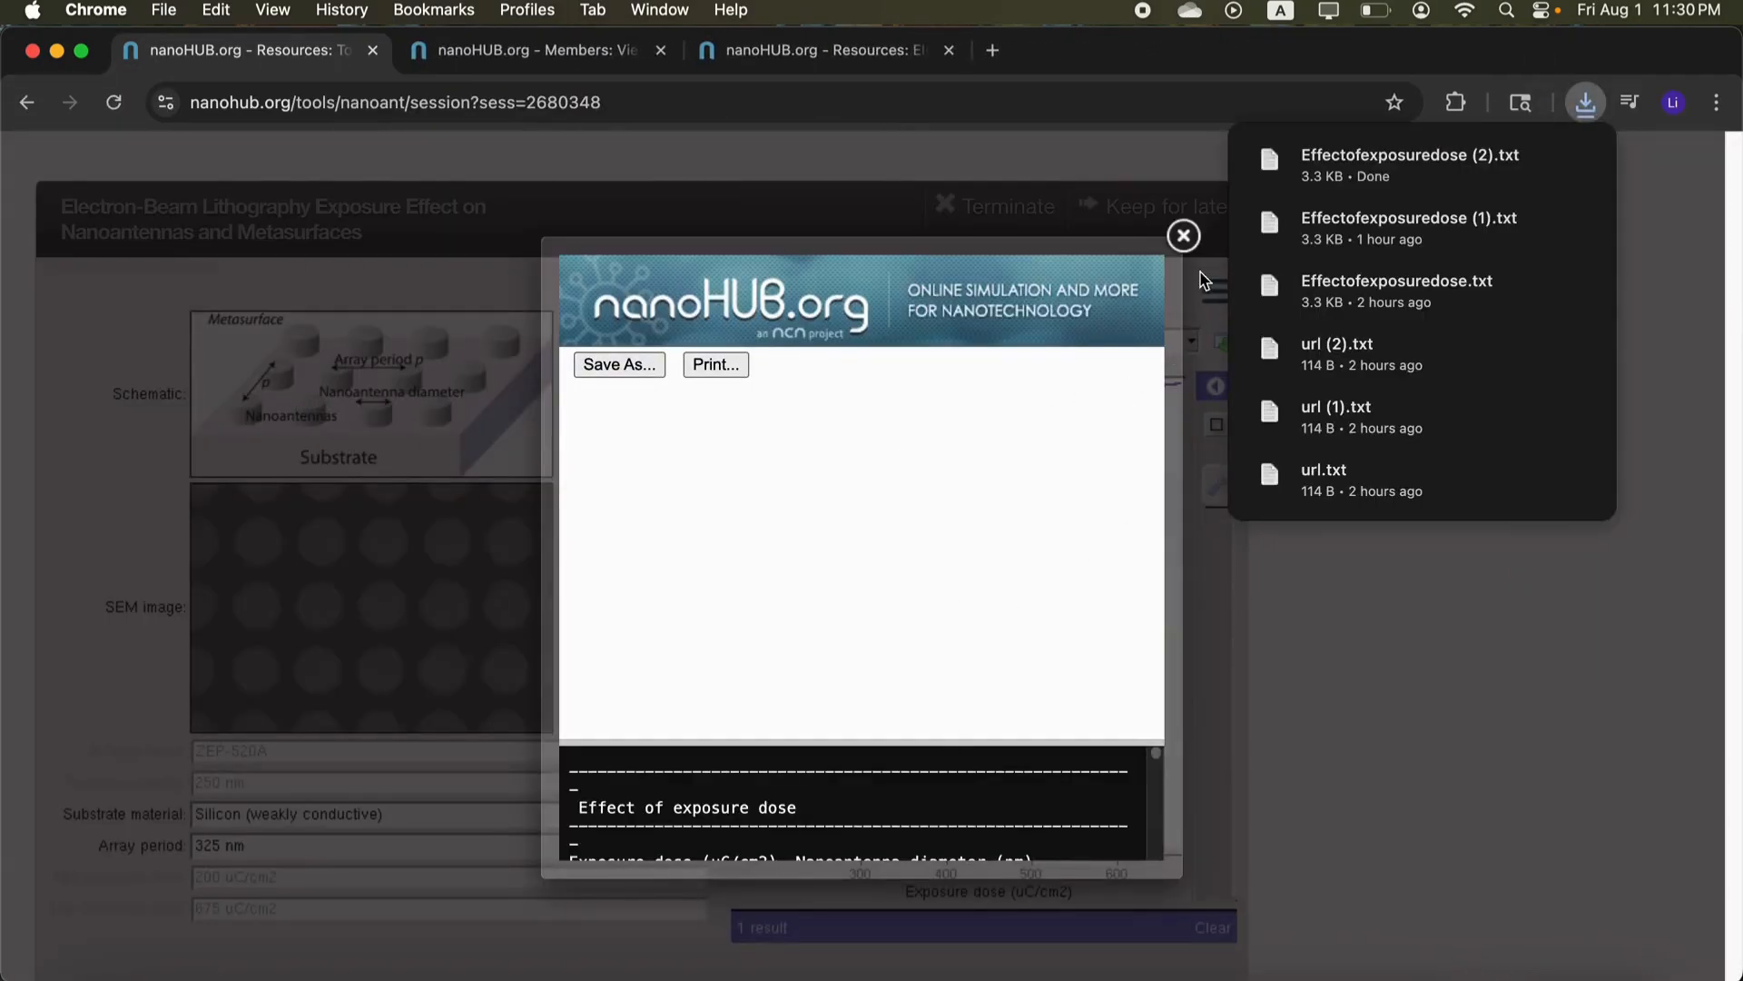
{"action": "left_click", "coordinate": [1183, 236]}
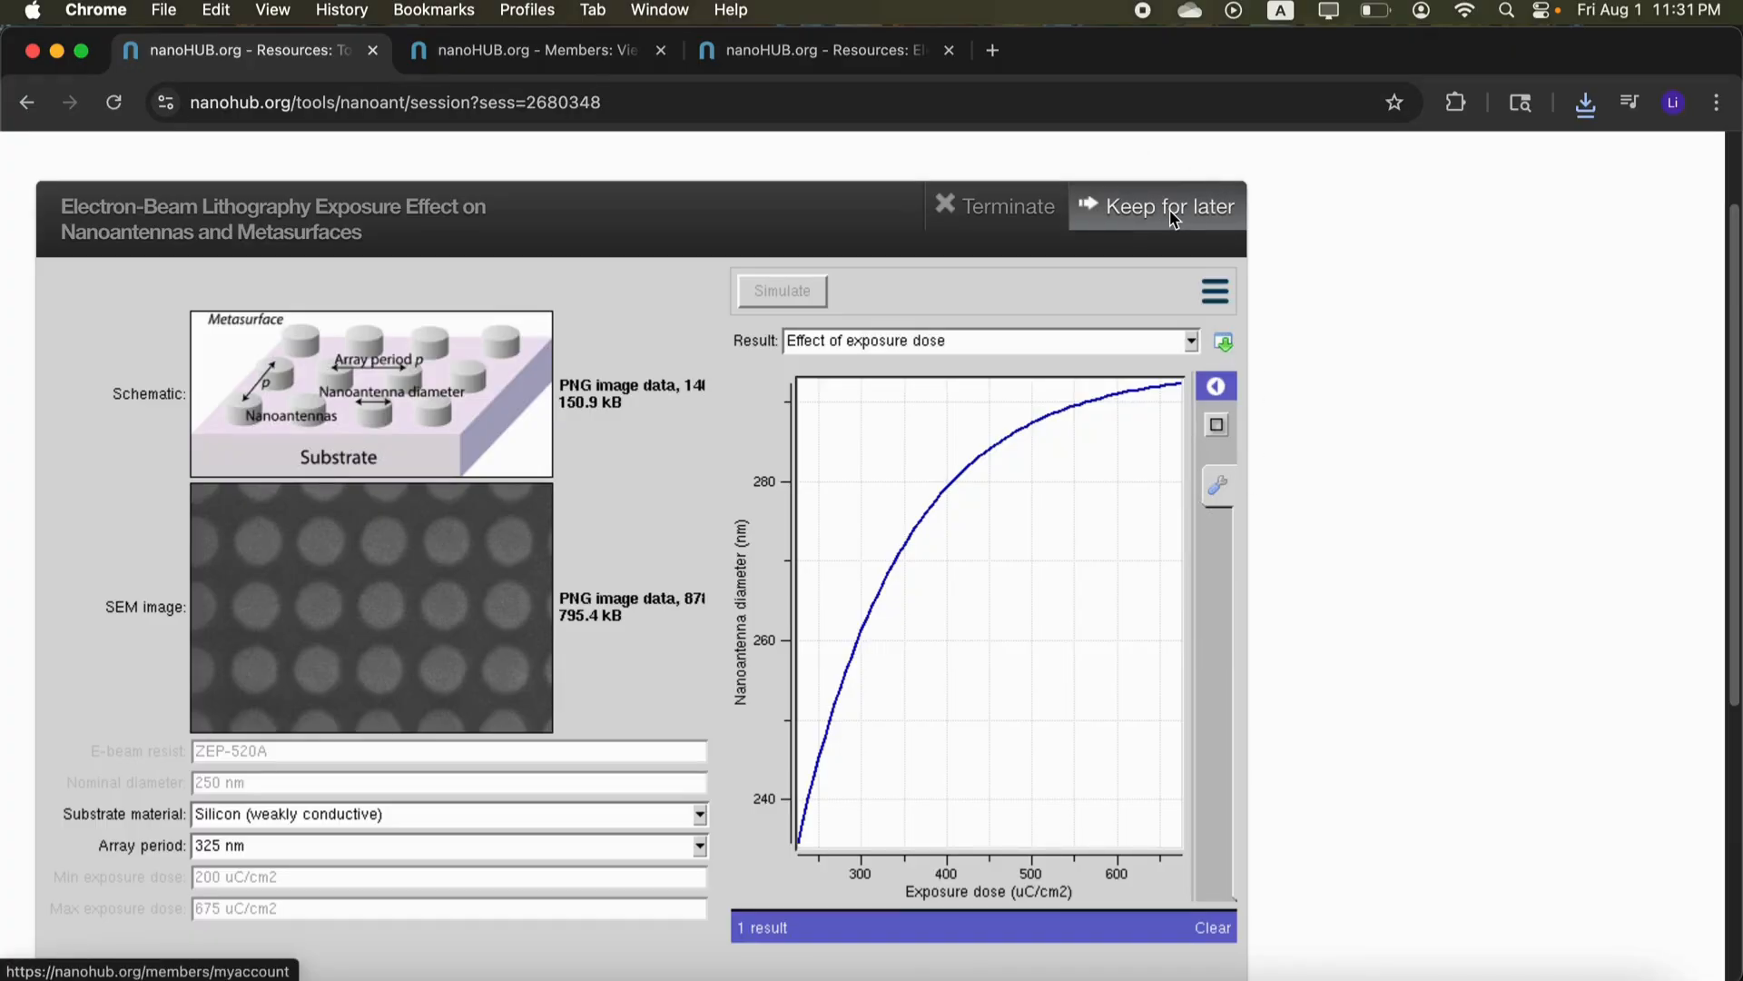
Check the My Sessions module on the member dashboard and return to the running tool session.
{"action": "left_click", "coordinate": [536, 50]}
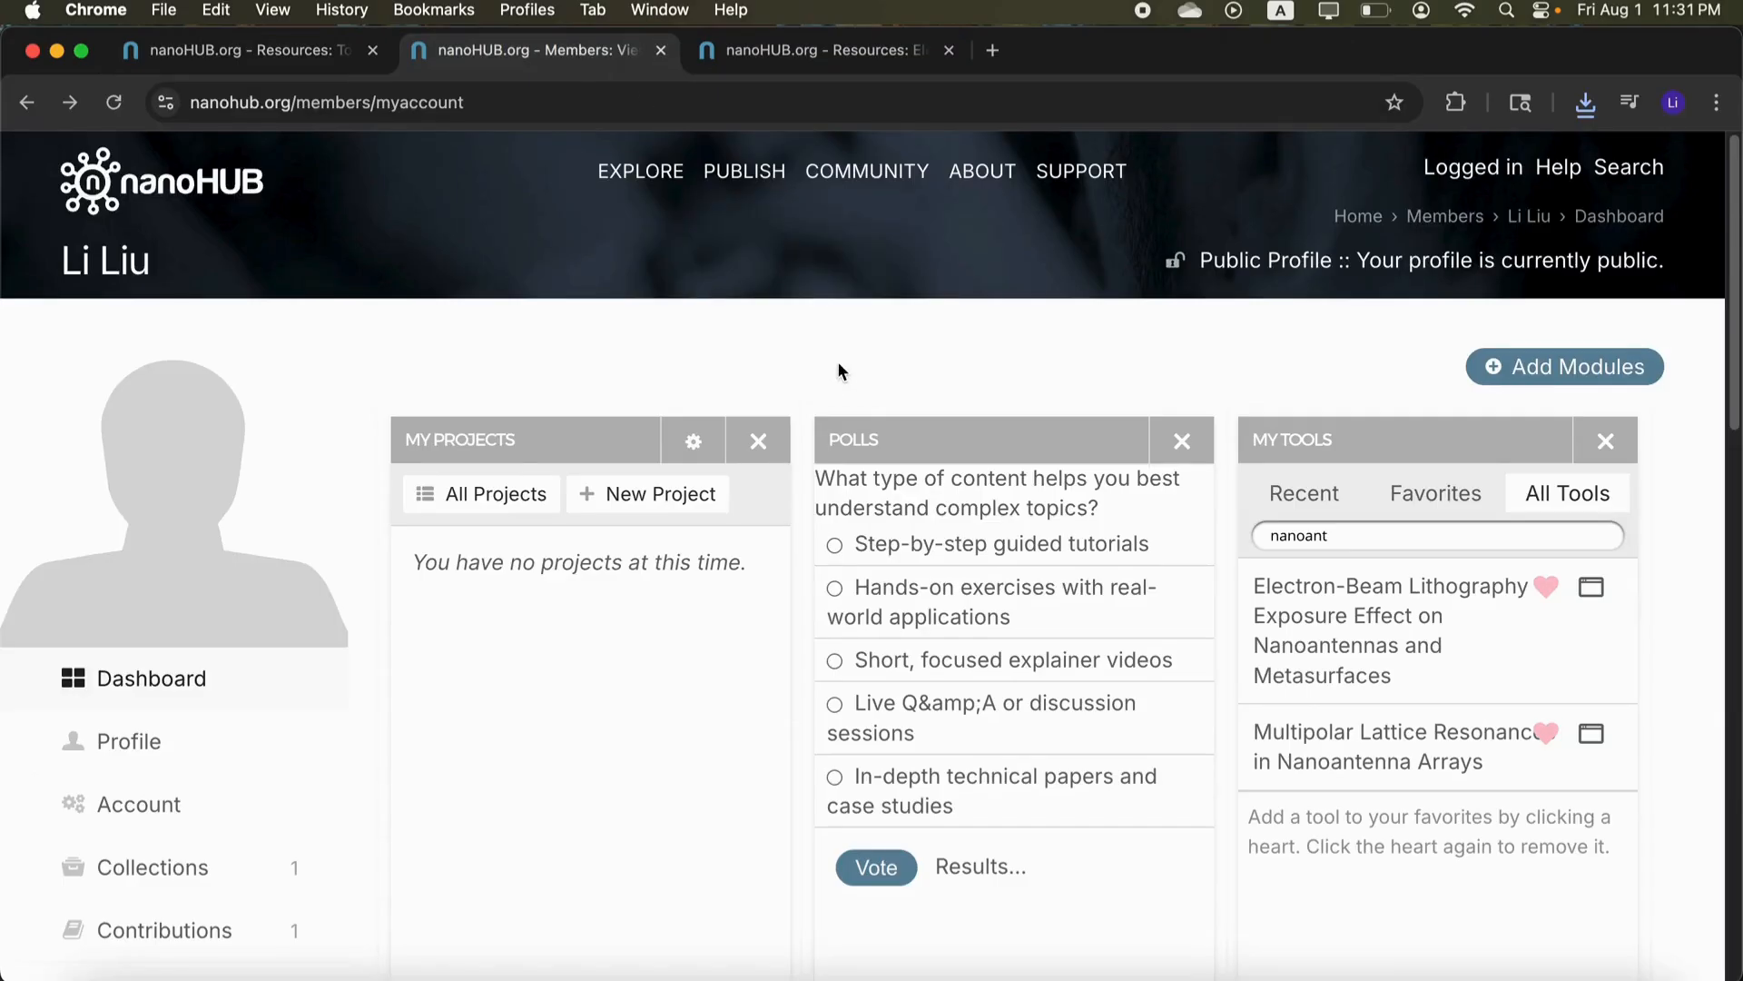
{"action": "scroll", "coordinate": [805, 517], "scroll_direction": "down", "scroll_amount": 12}
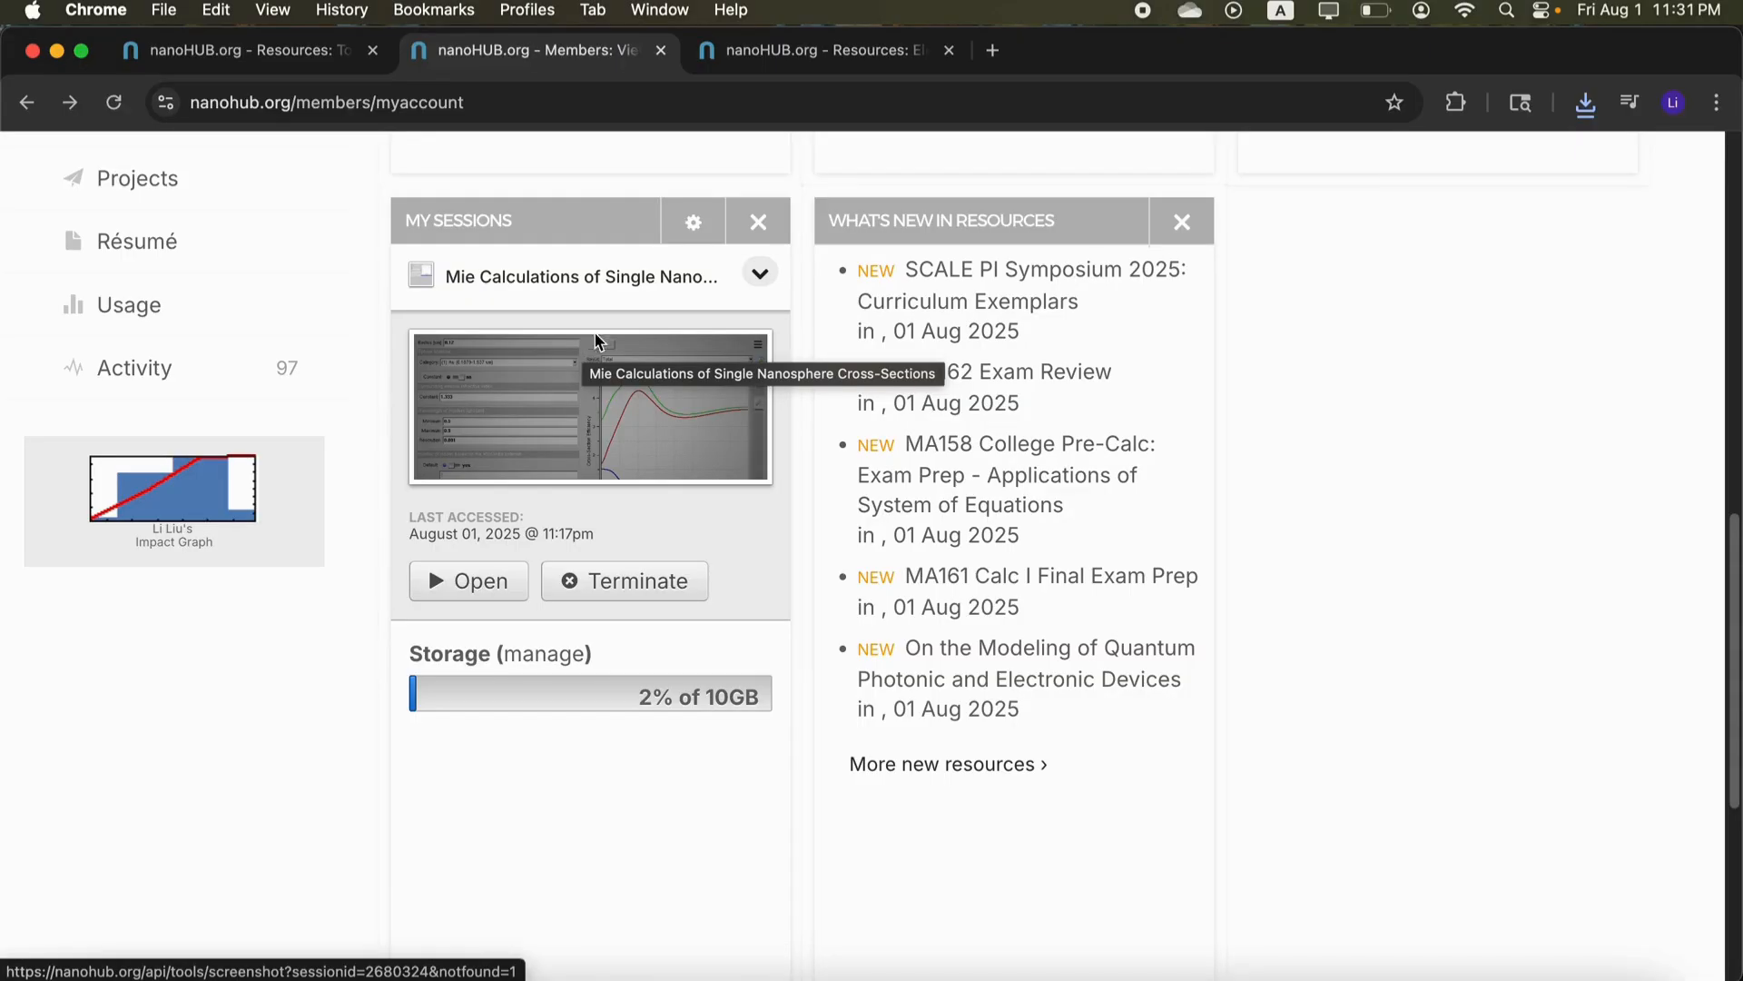
{"action": "left_click", "coordinate": [309, 53]}
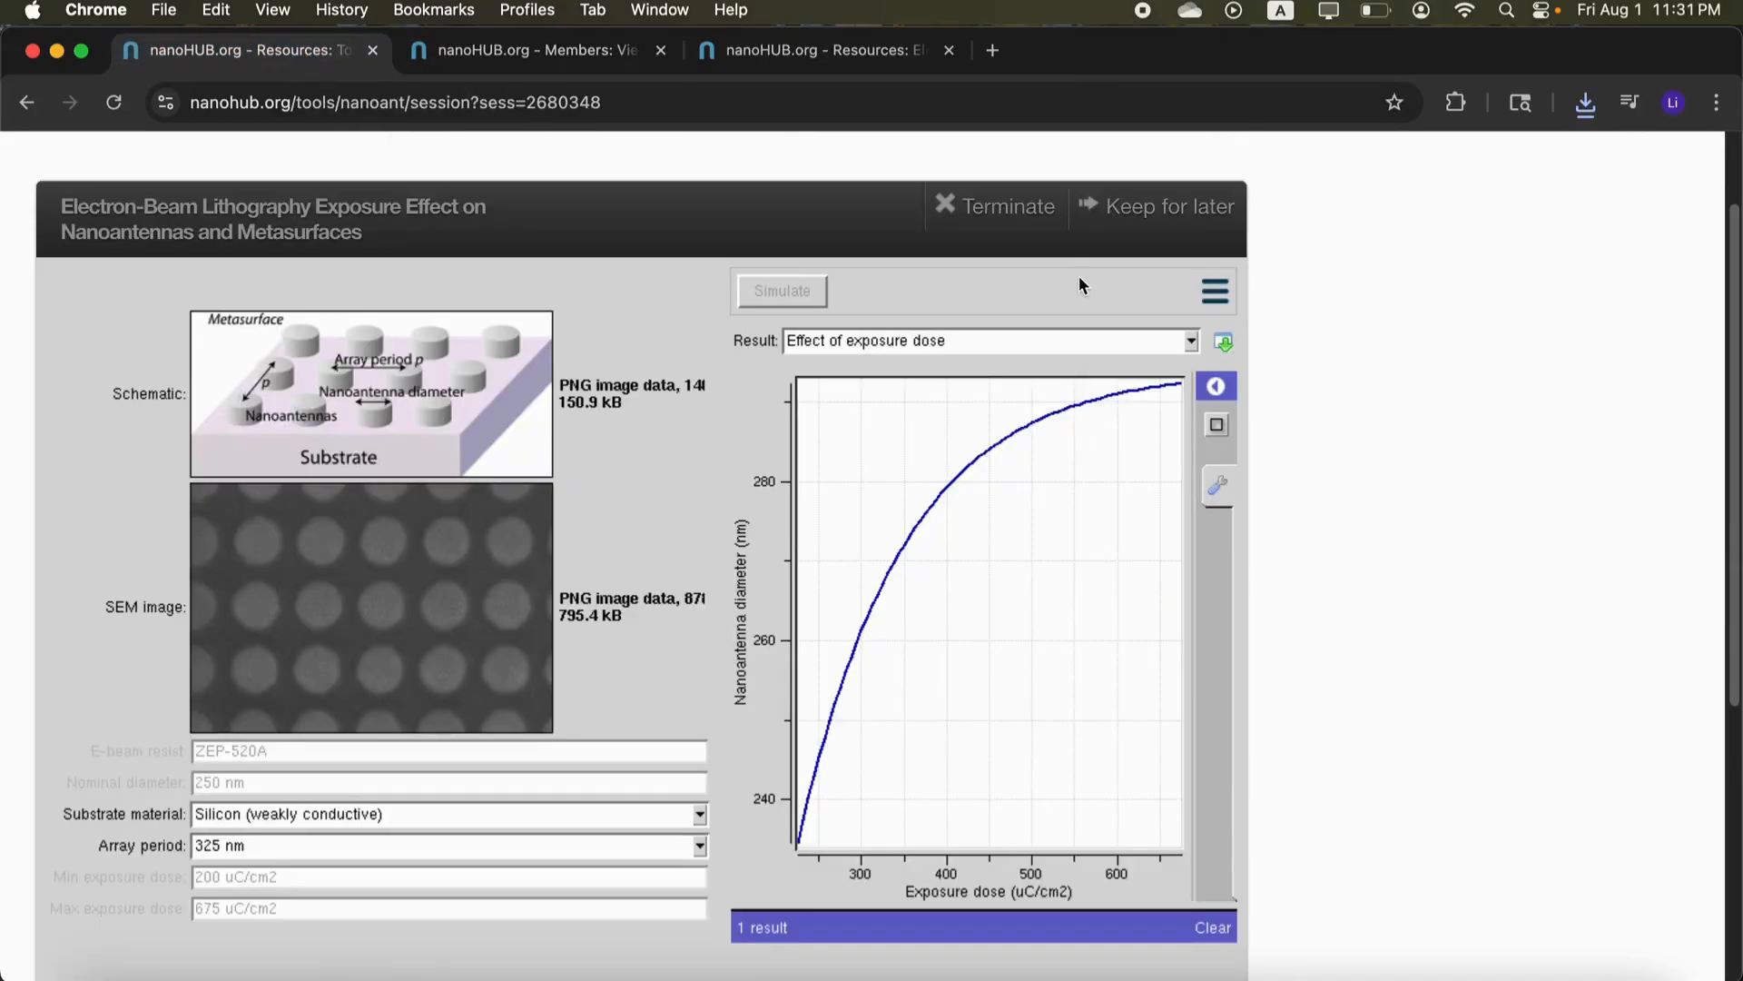
Share the simulation set named 111, overwriting the existing set, and close the window with the share link.
{"action": "left_click", "coordinate": [1213, 300]}
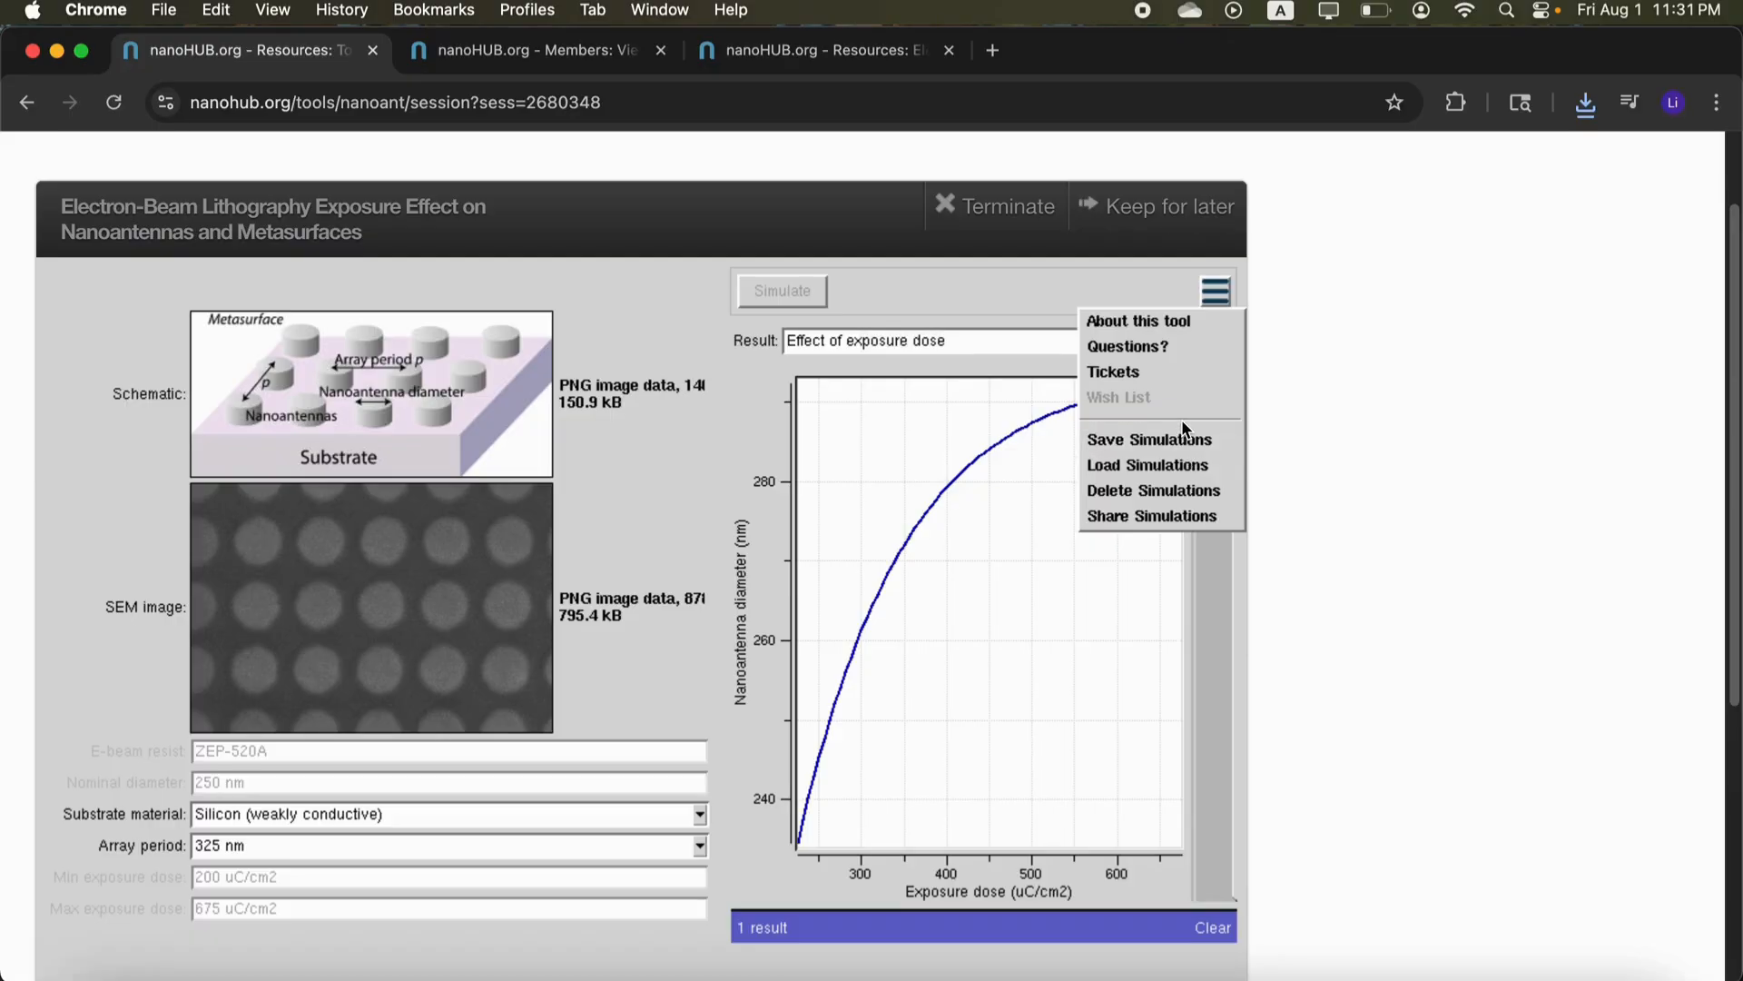
{"action": "left_click", "coordinate": [1180, 516]}
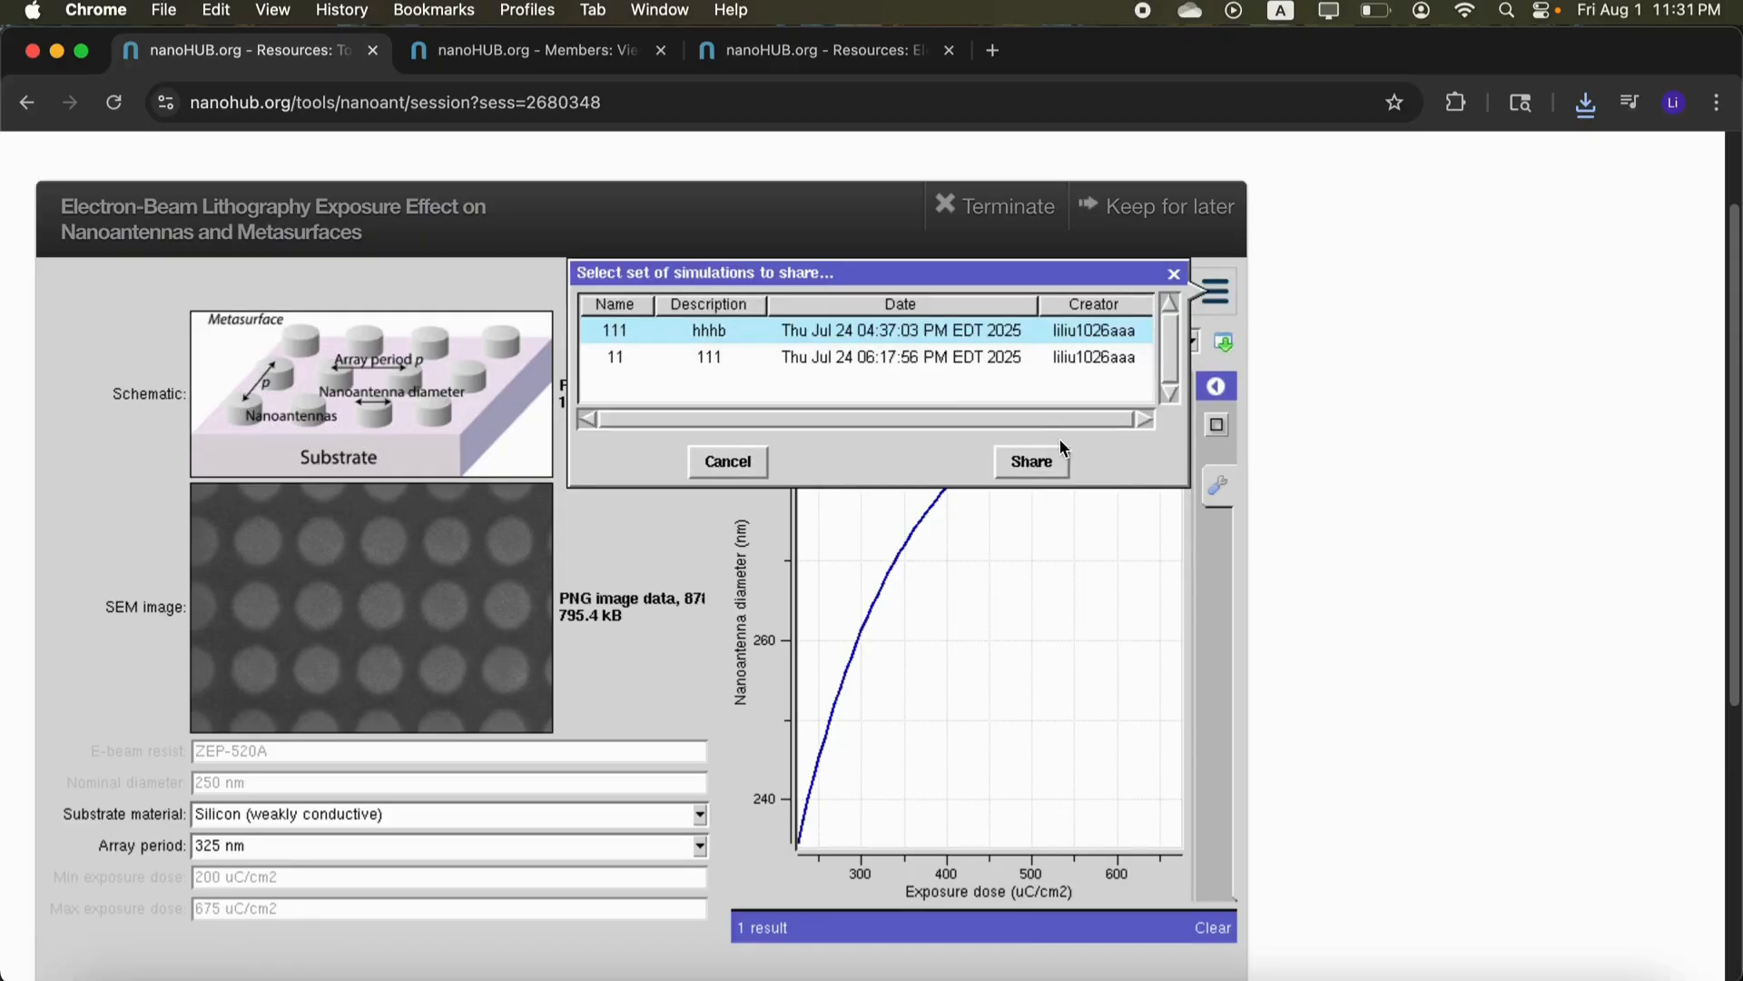
{"action": "left_click", "coordinate": [1035, 462]}
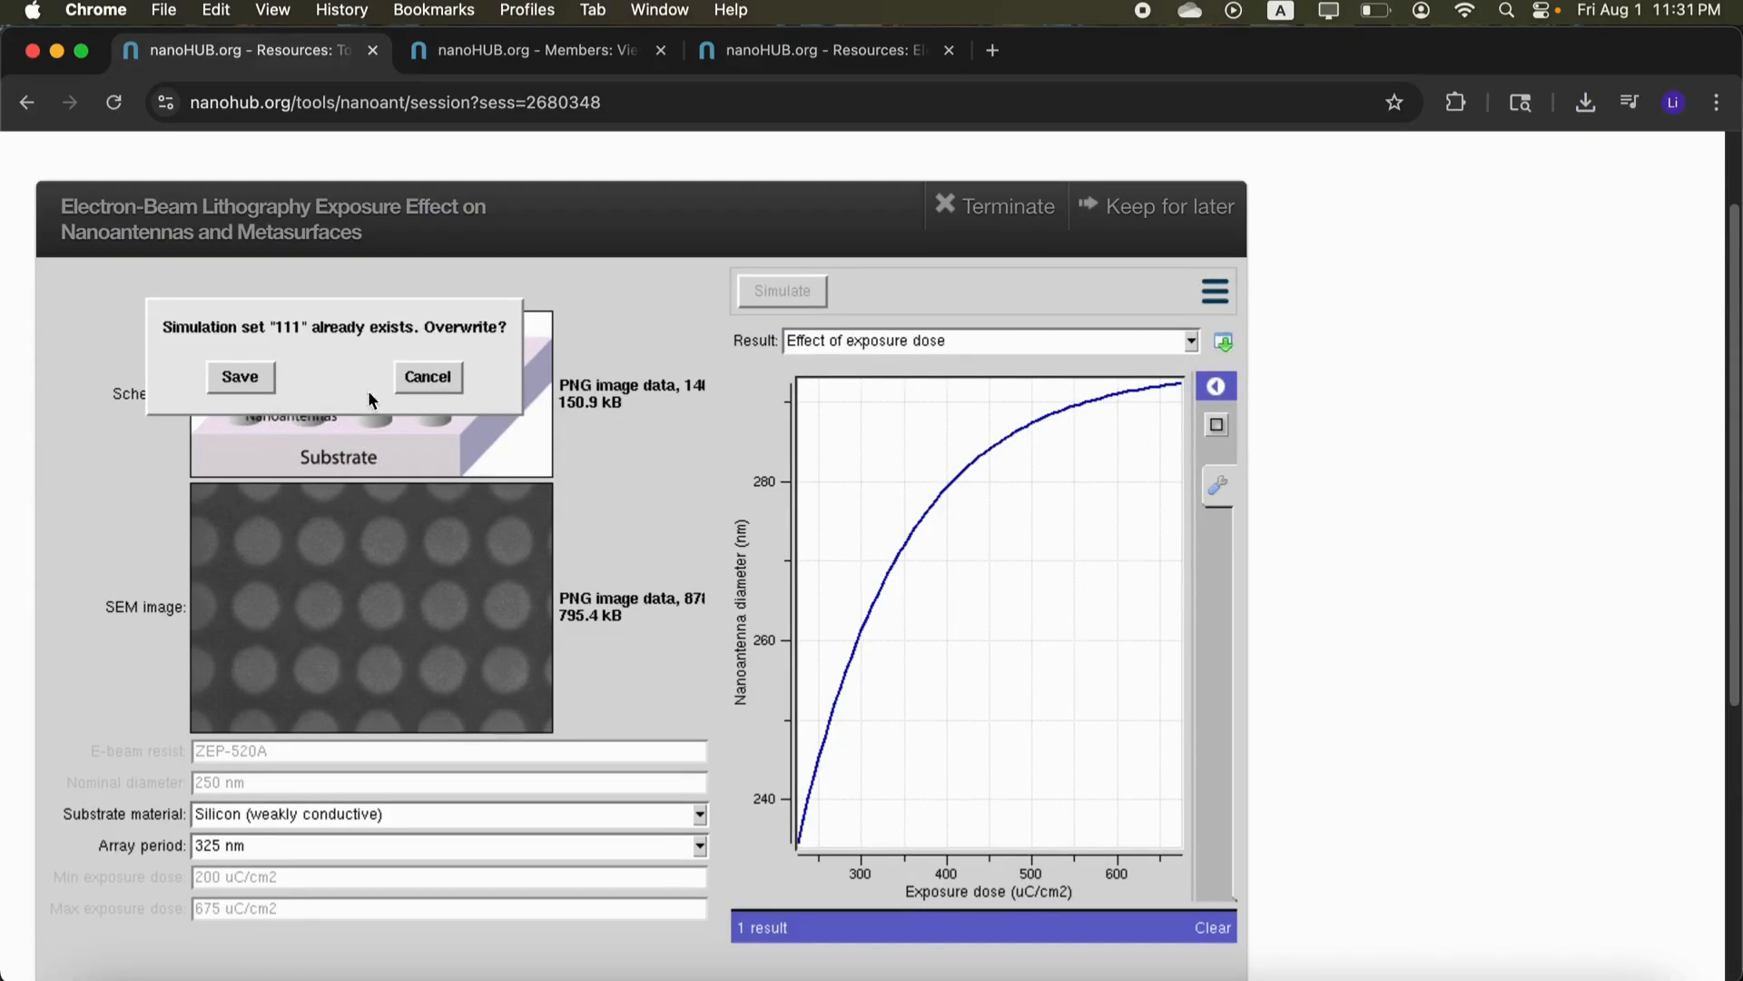
{"action": "left_click", "coordinate": [240, 377]}
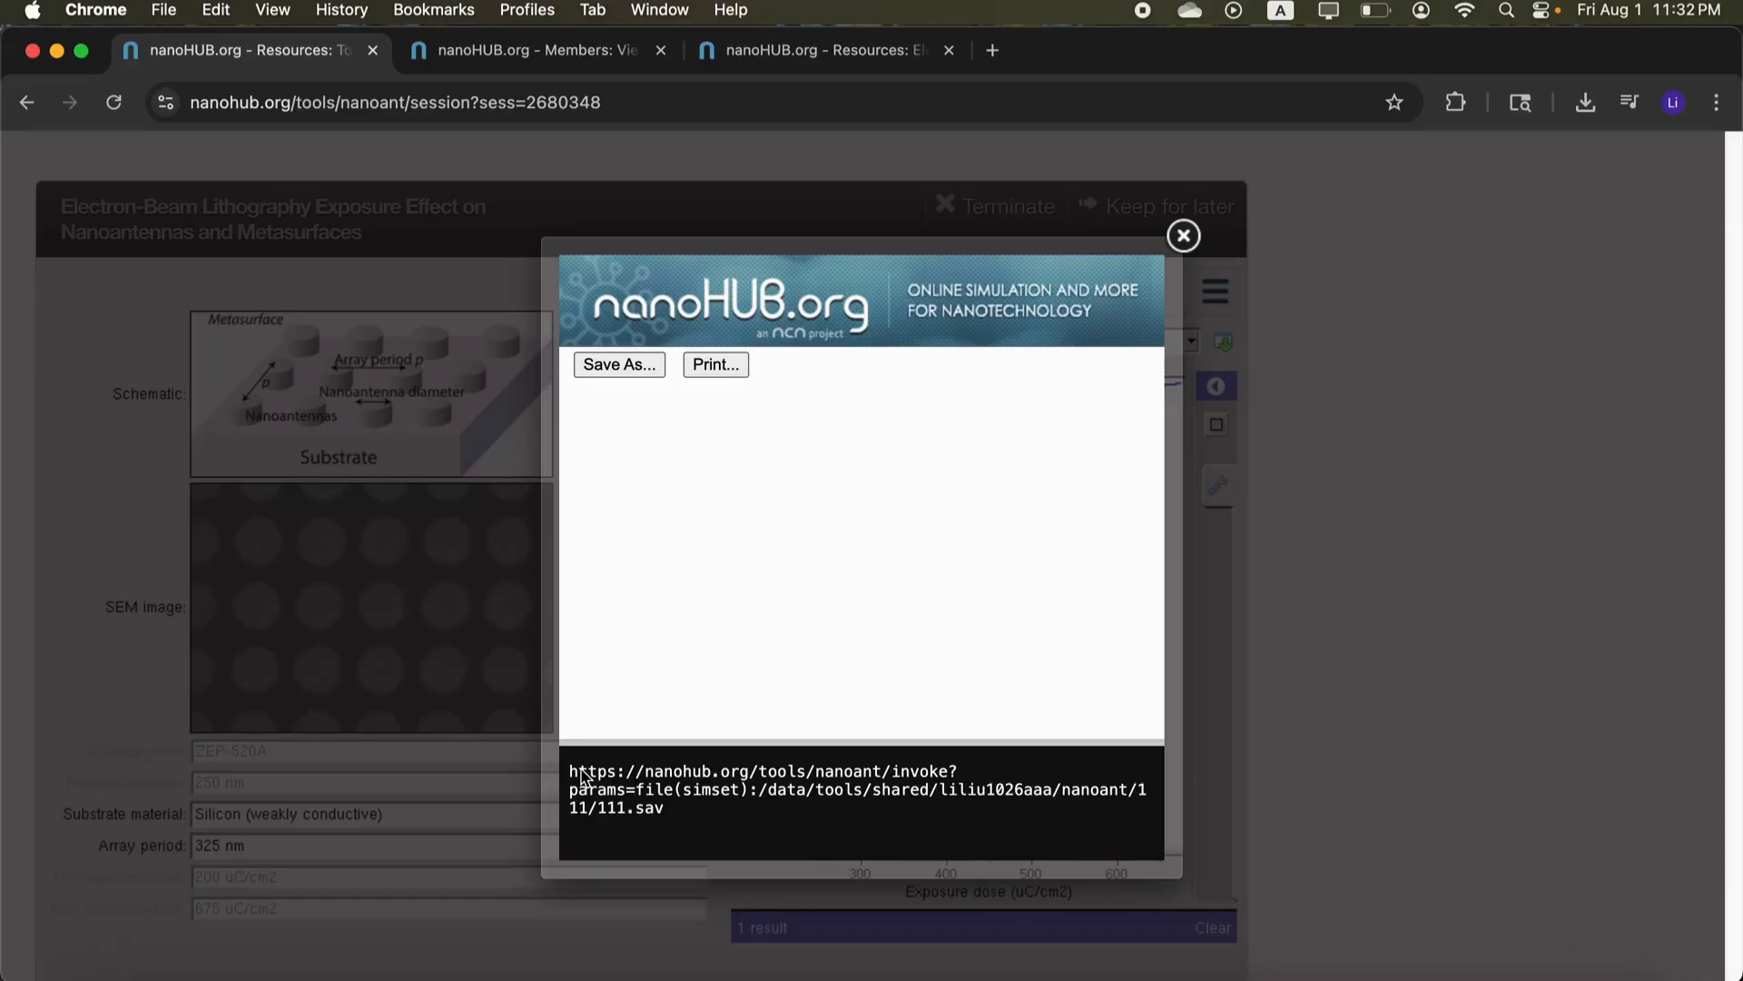
{"action": "left_click", "coordinate": [1183, 236]}
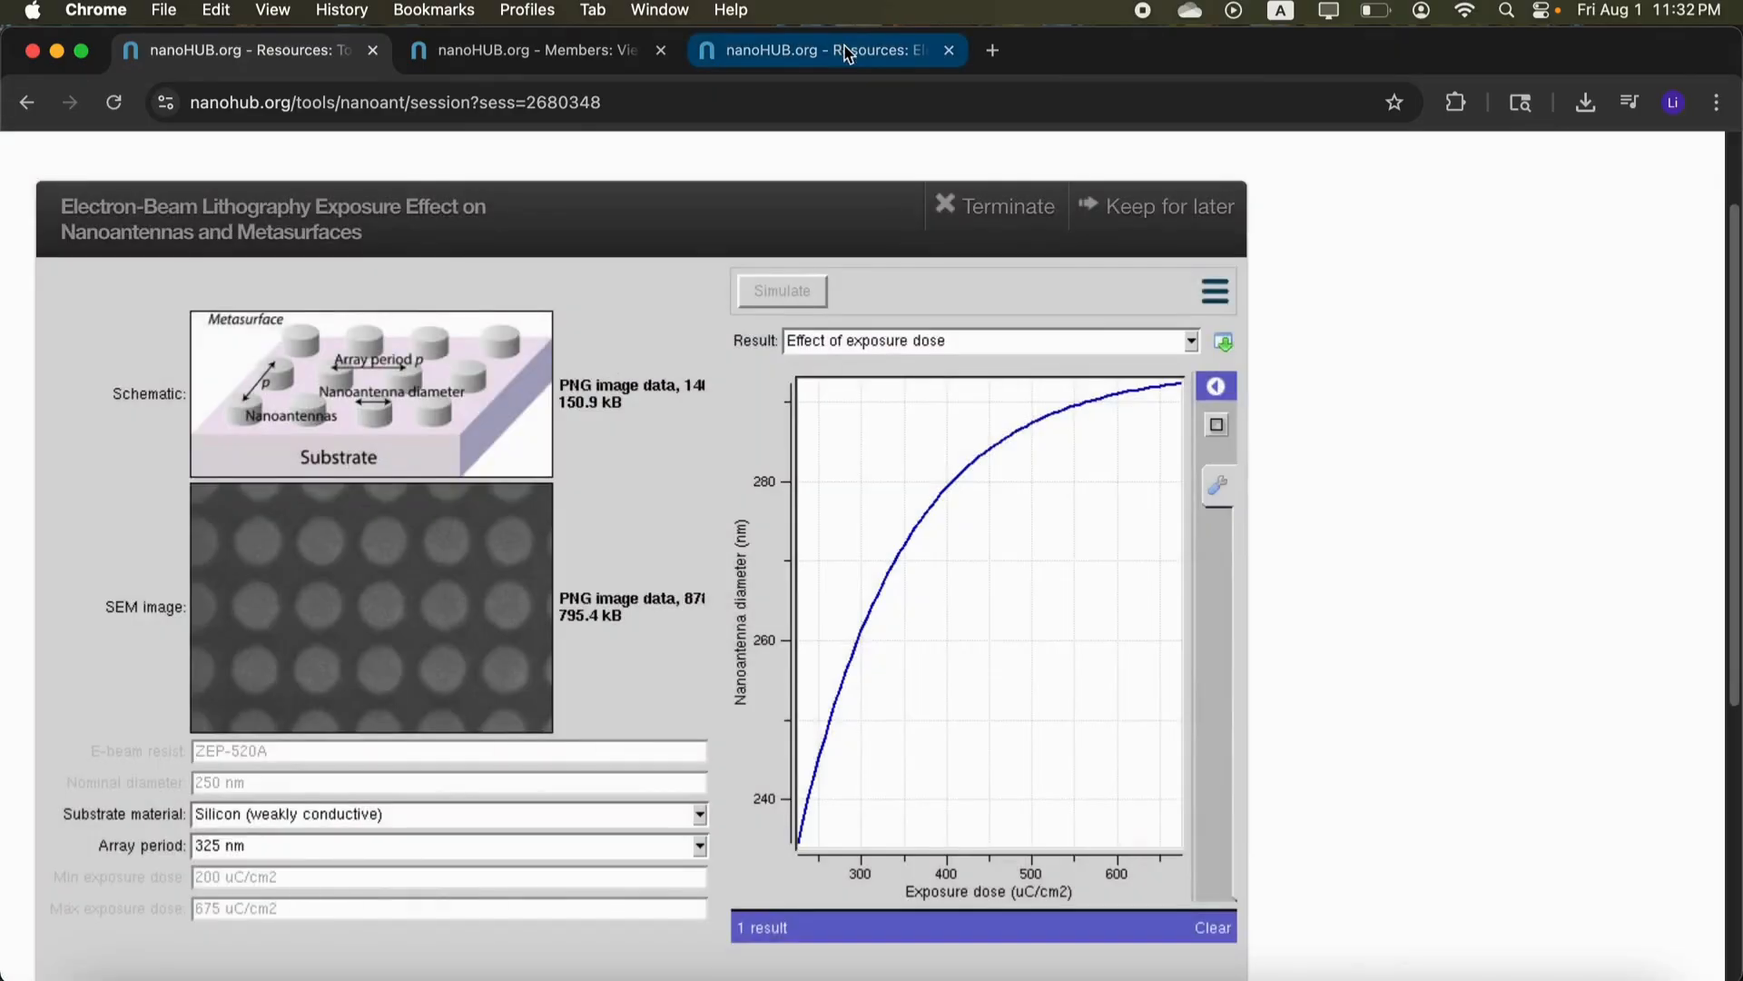
Look through the tool's information page, including its abstract, sponsors, sharing options and information sections.
{"action": "left_click", "coordinate": [846, 54]}
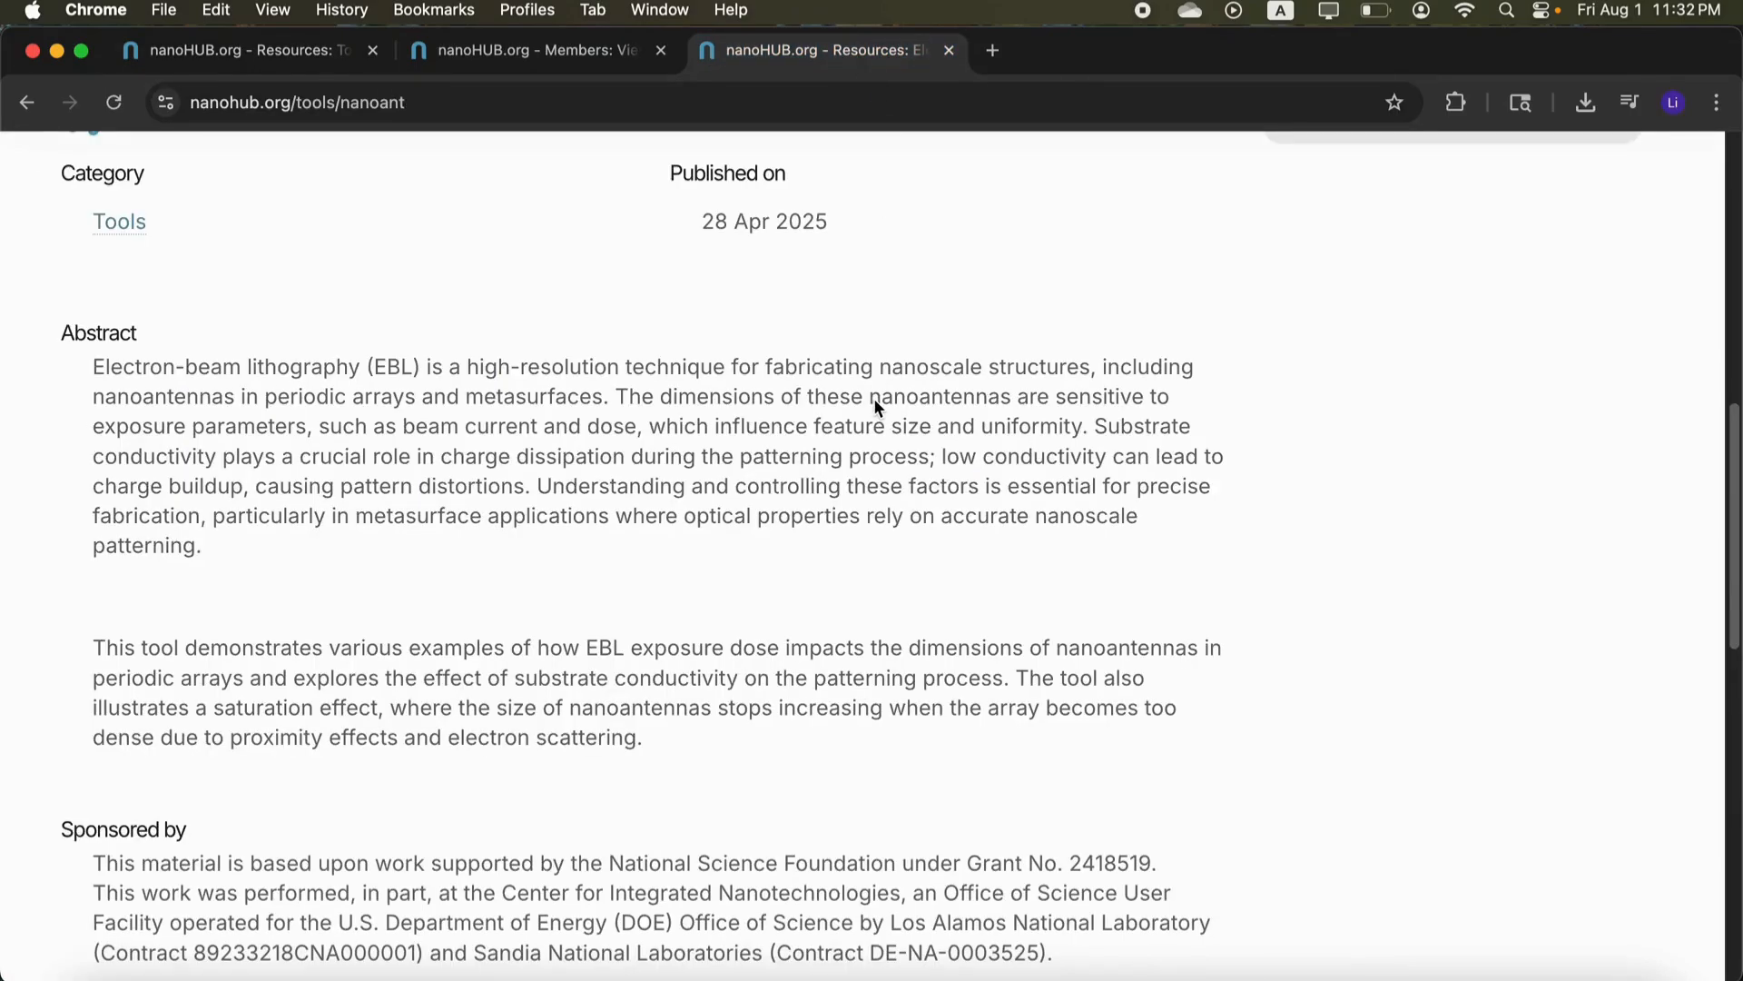
{"action": "scroll", "coordinate": [906, 410], "scroll_direction": "up", "scroll_amount": 1}
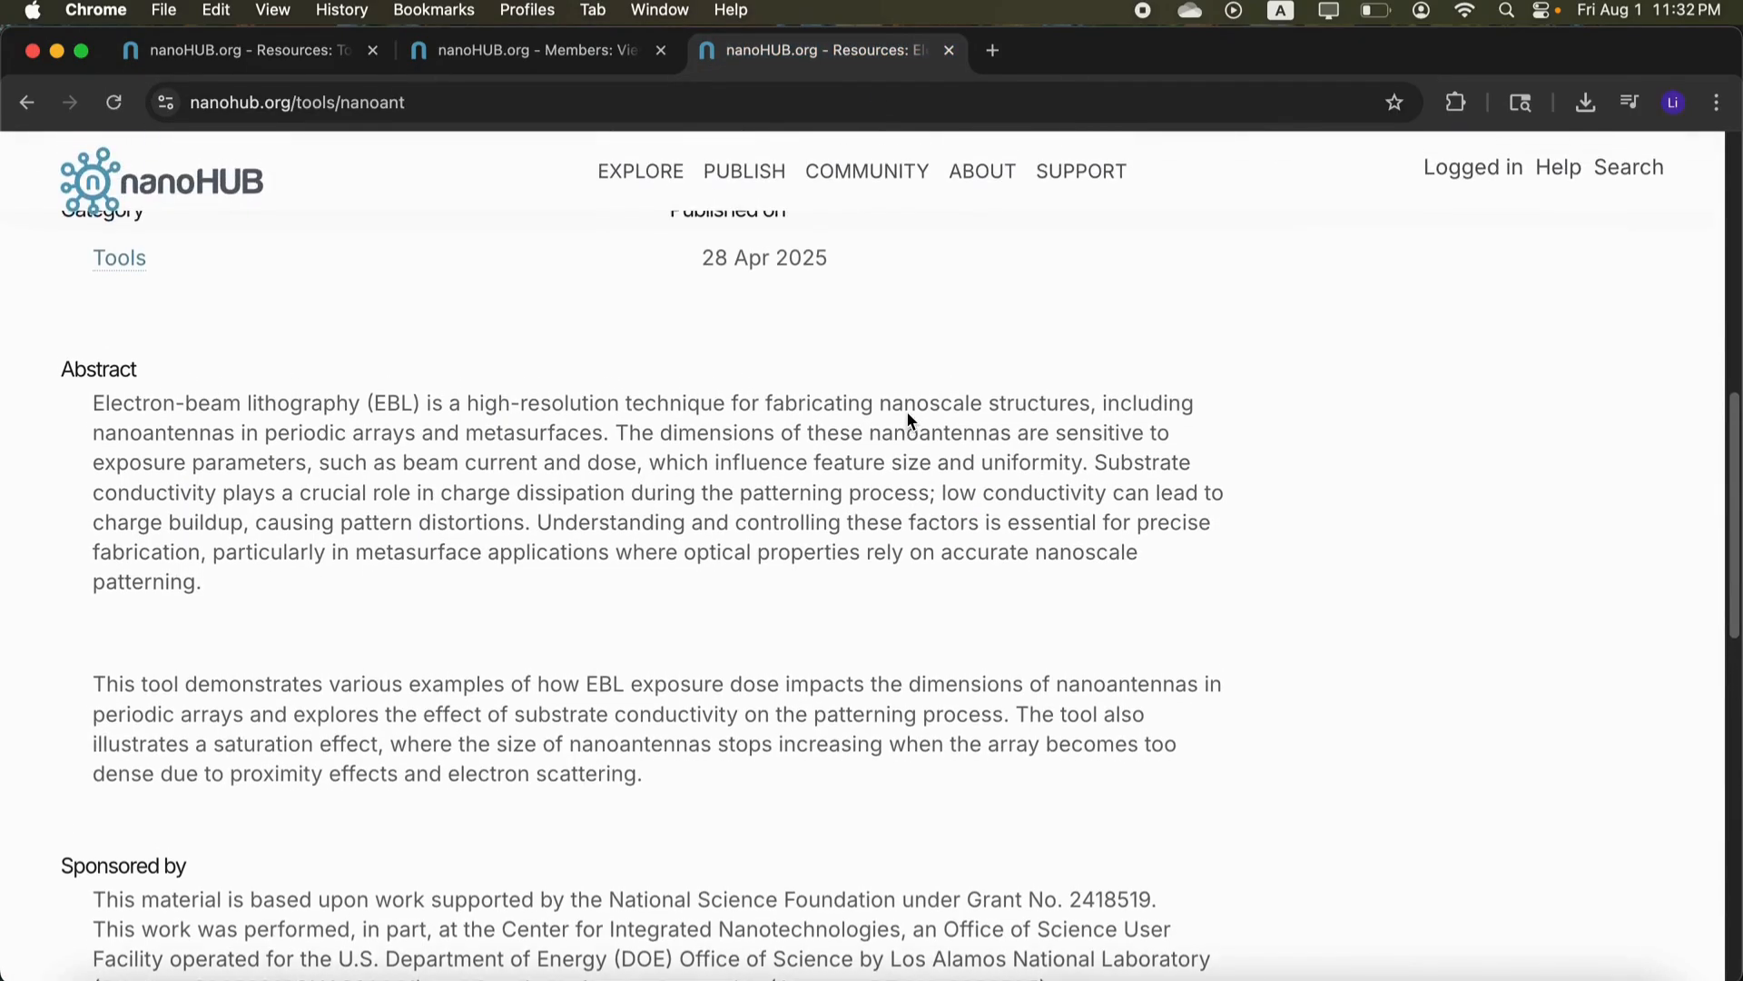
{"action": "scroll", "coordinate": [908, 419], "scroll_direction": "down", "scroll_amount": 2}
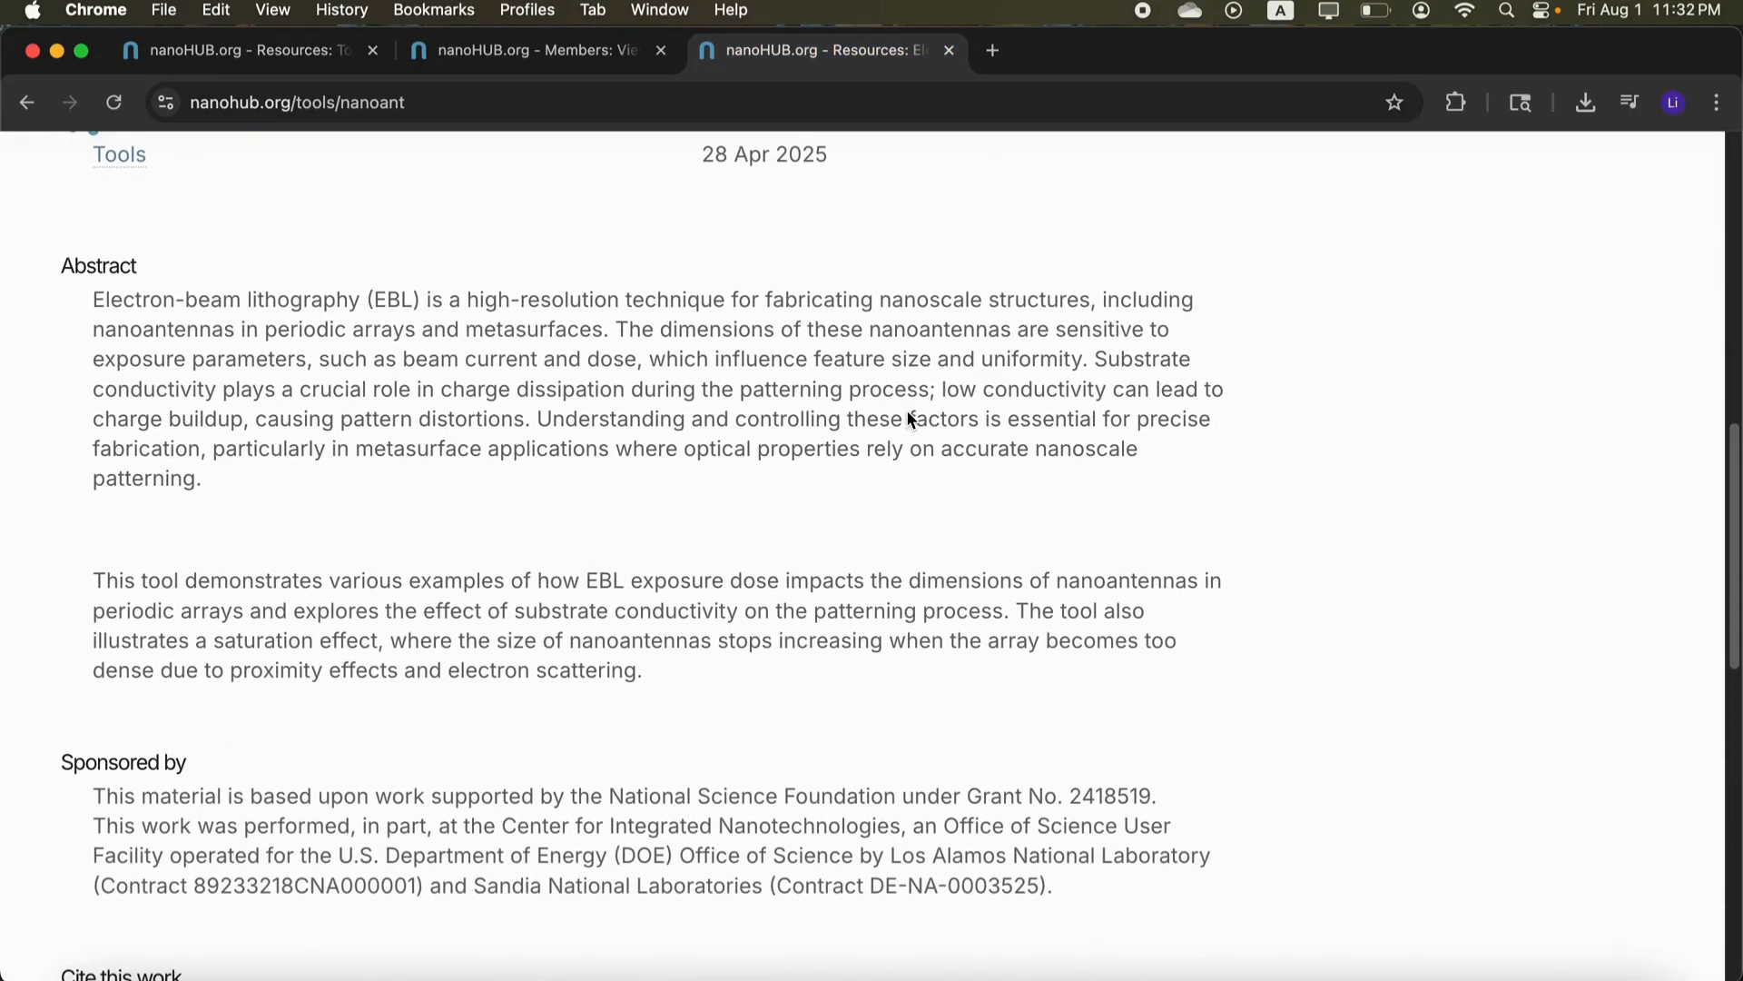
{"action": "scroll", "coordinate": [908, 415], "scroll_direction": "up", "scroll_amount": 10}
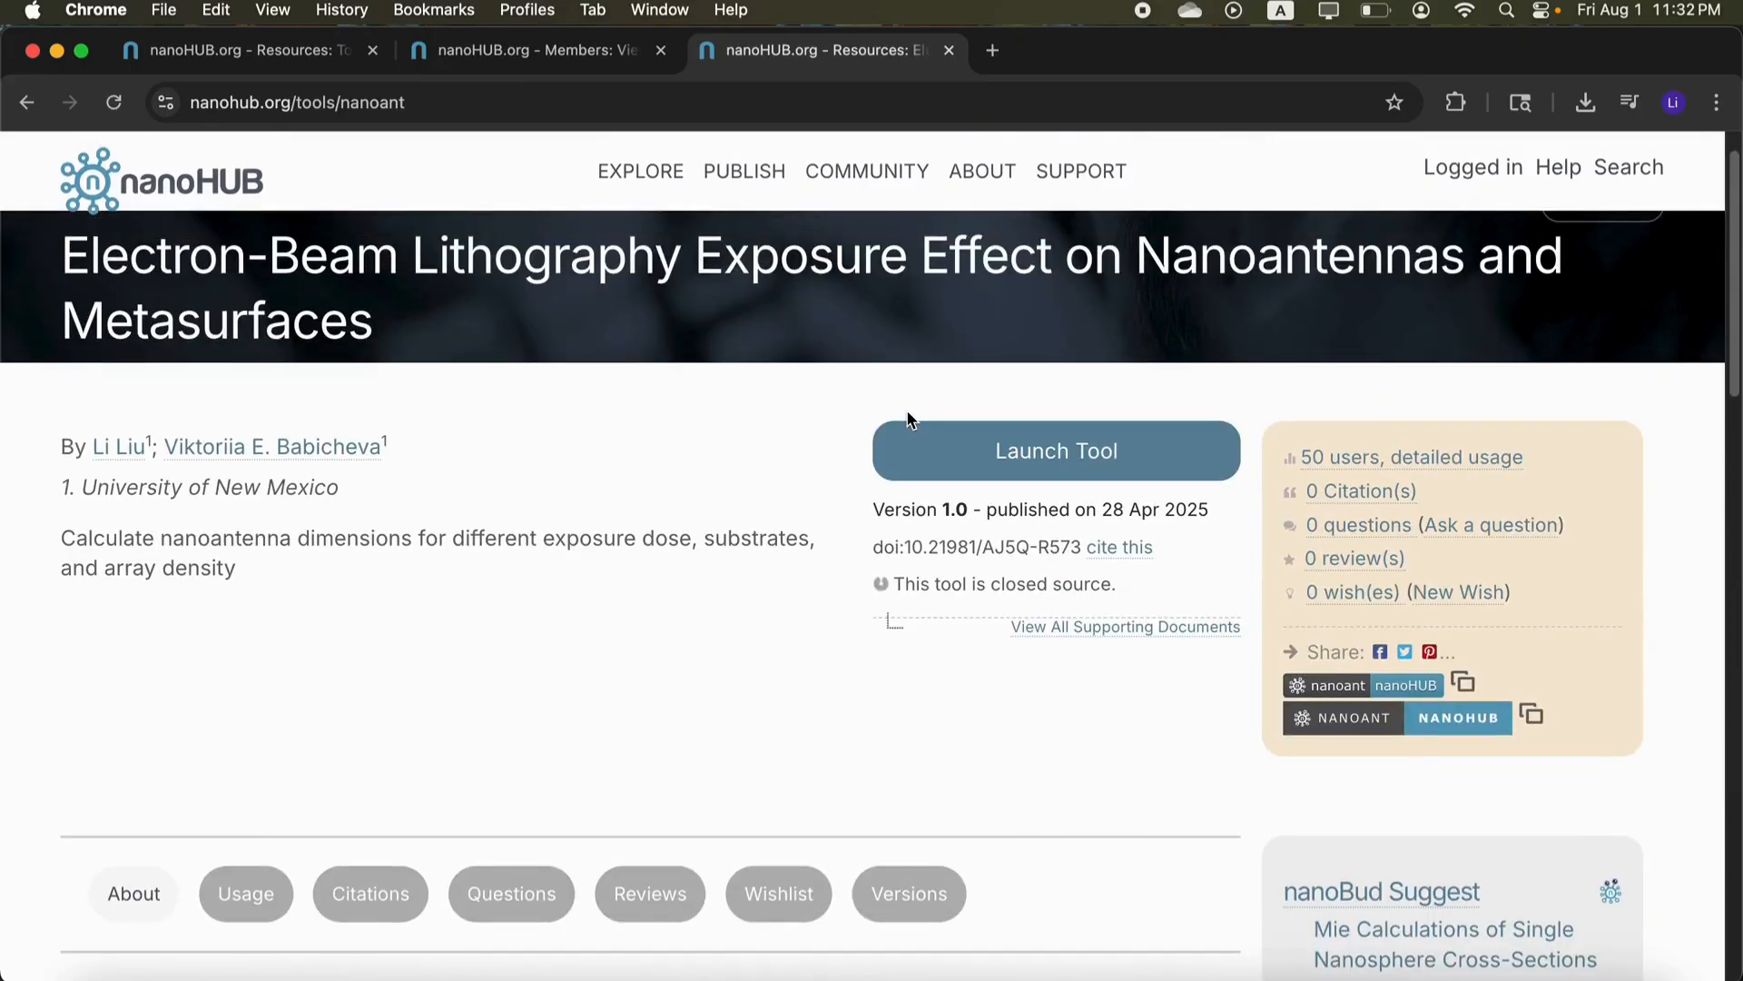
{"action": "scroll", "coordinate": [908, 418], "scroll_direction": "down", "scroll_amount": 5}
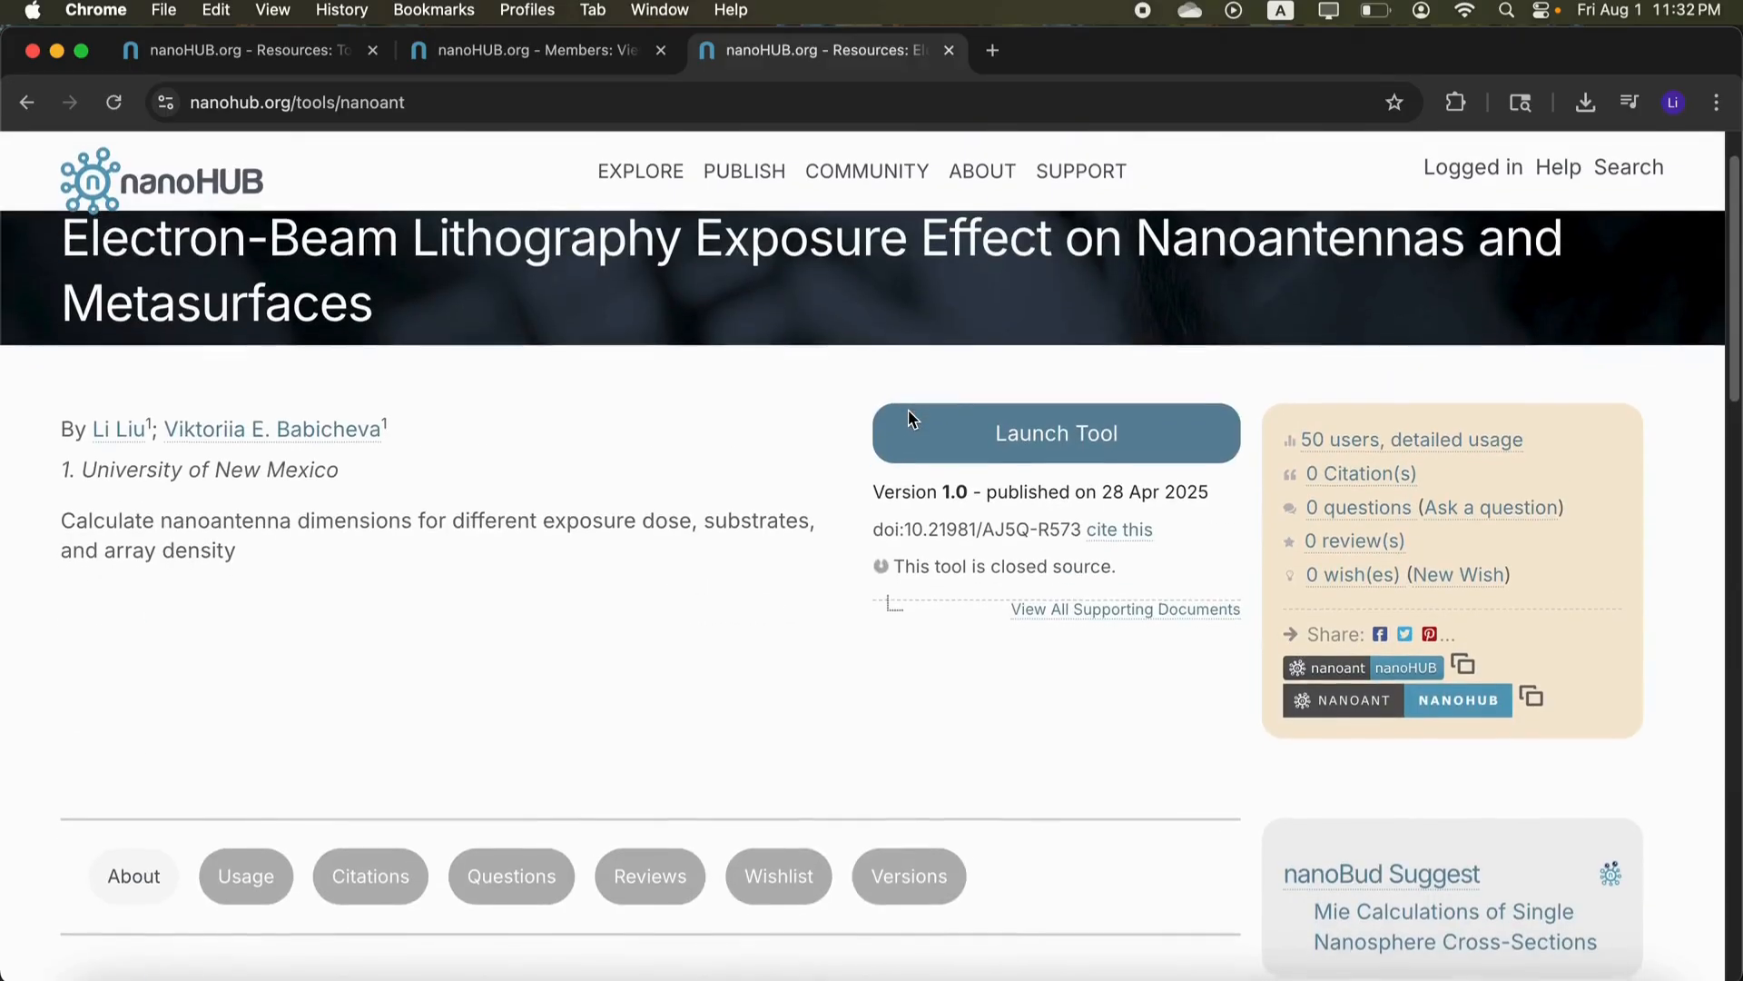
{"action": "scroll", "coordinate": [908, 418], "scroll_direction": "down", "scroll_amount": 3}
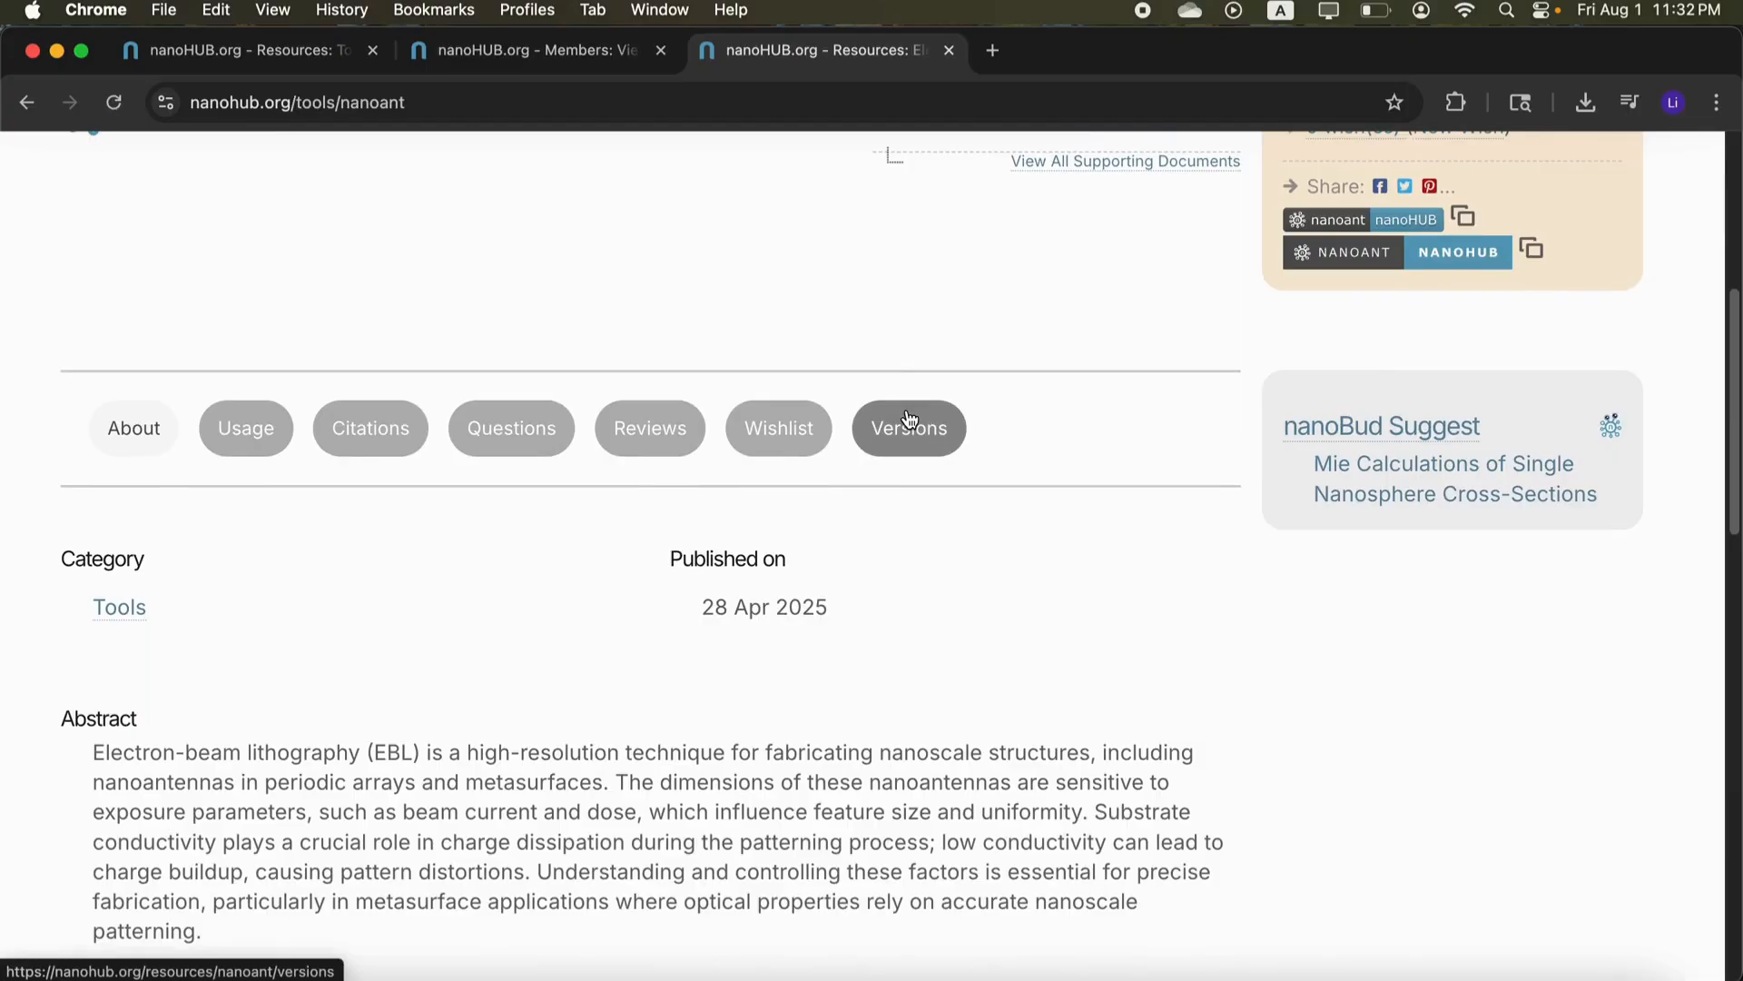
Mark the Electron-Beam Lithography Exposure Effect tool as a favorite in My Tools on the member dashboard.
{"action": "left_click", "coordinate": [572, 52]}
{"action": "scroll", "coordinate": [1543, 299], "scroll_direction": "up", "scroll_amount": 10}
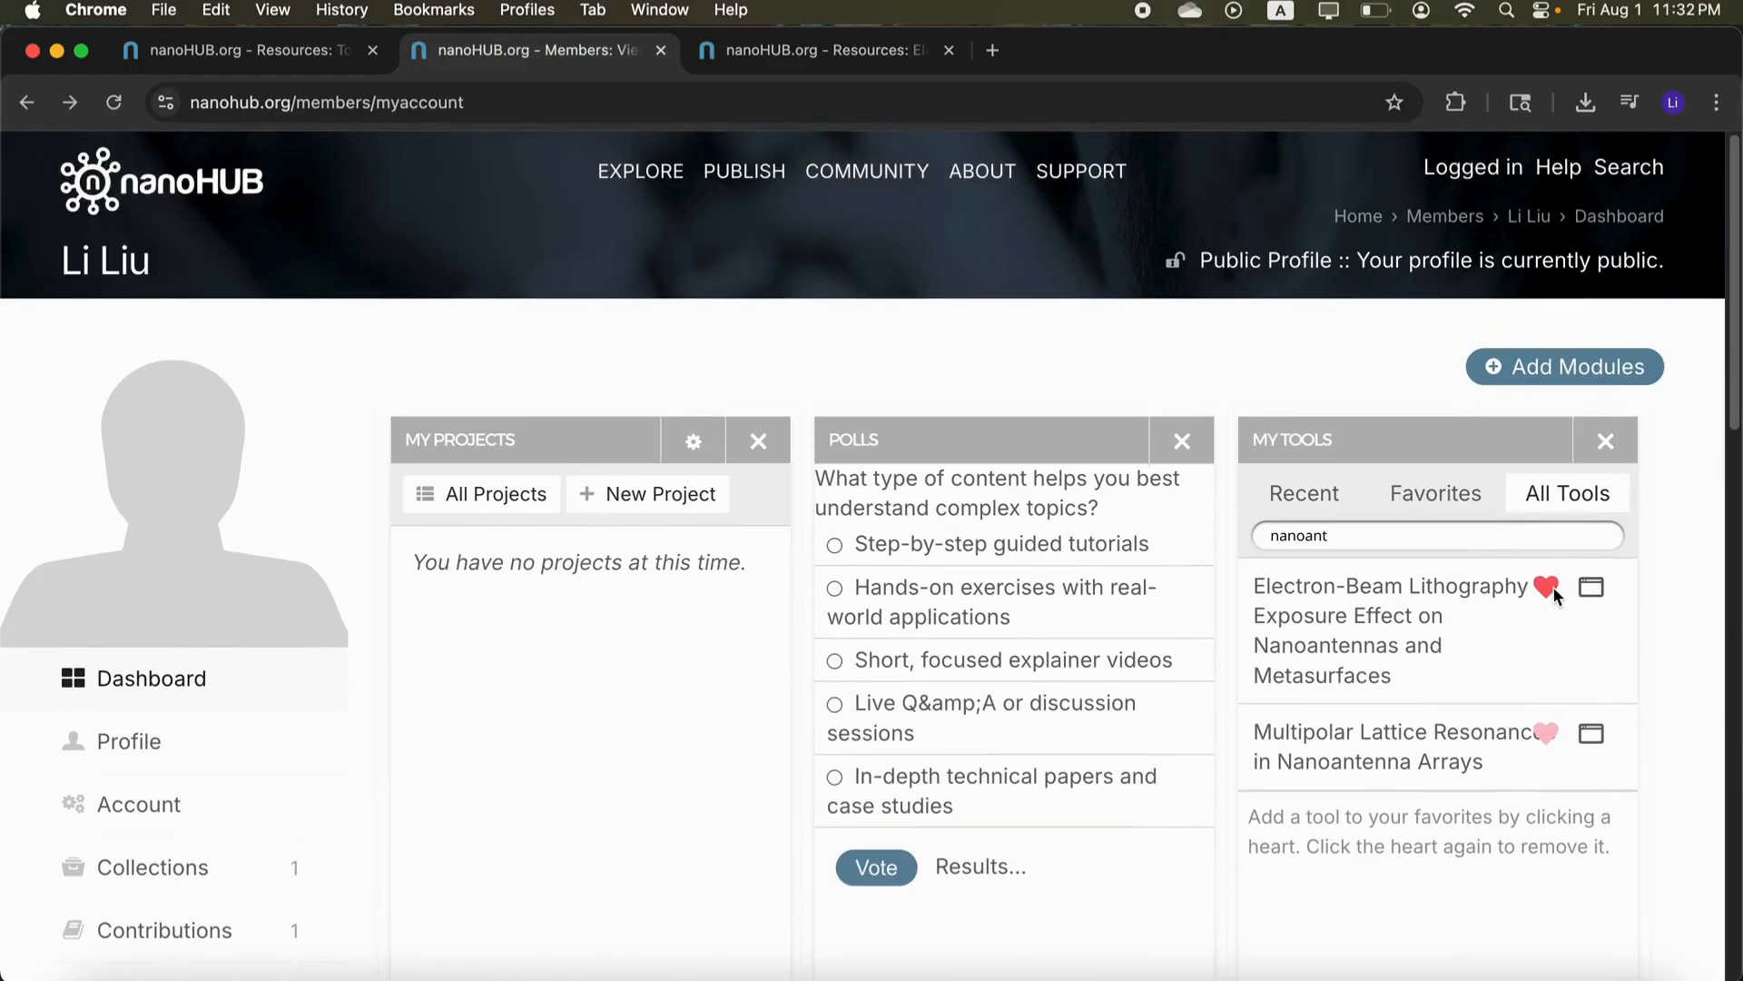
{"action": "left_click", "coordinate": [1554, 592]}
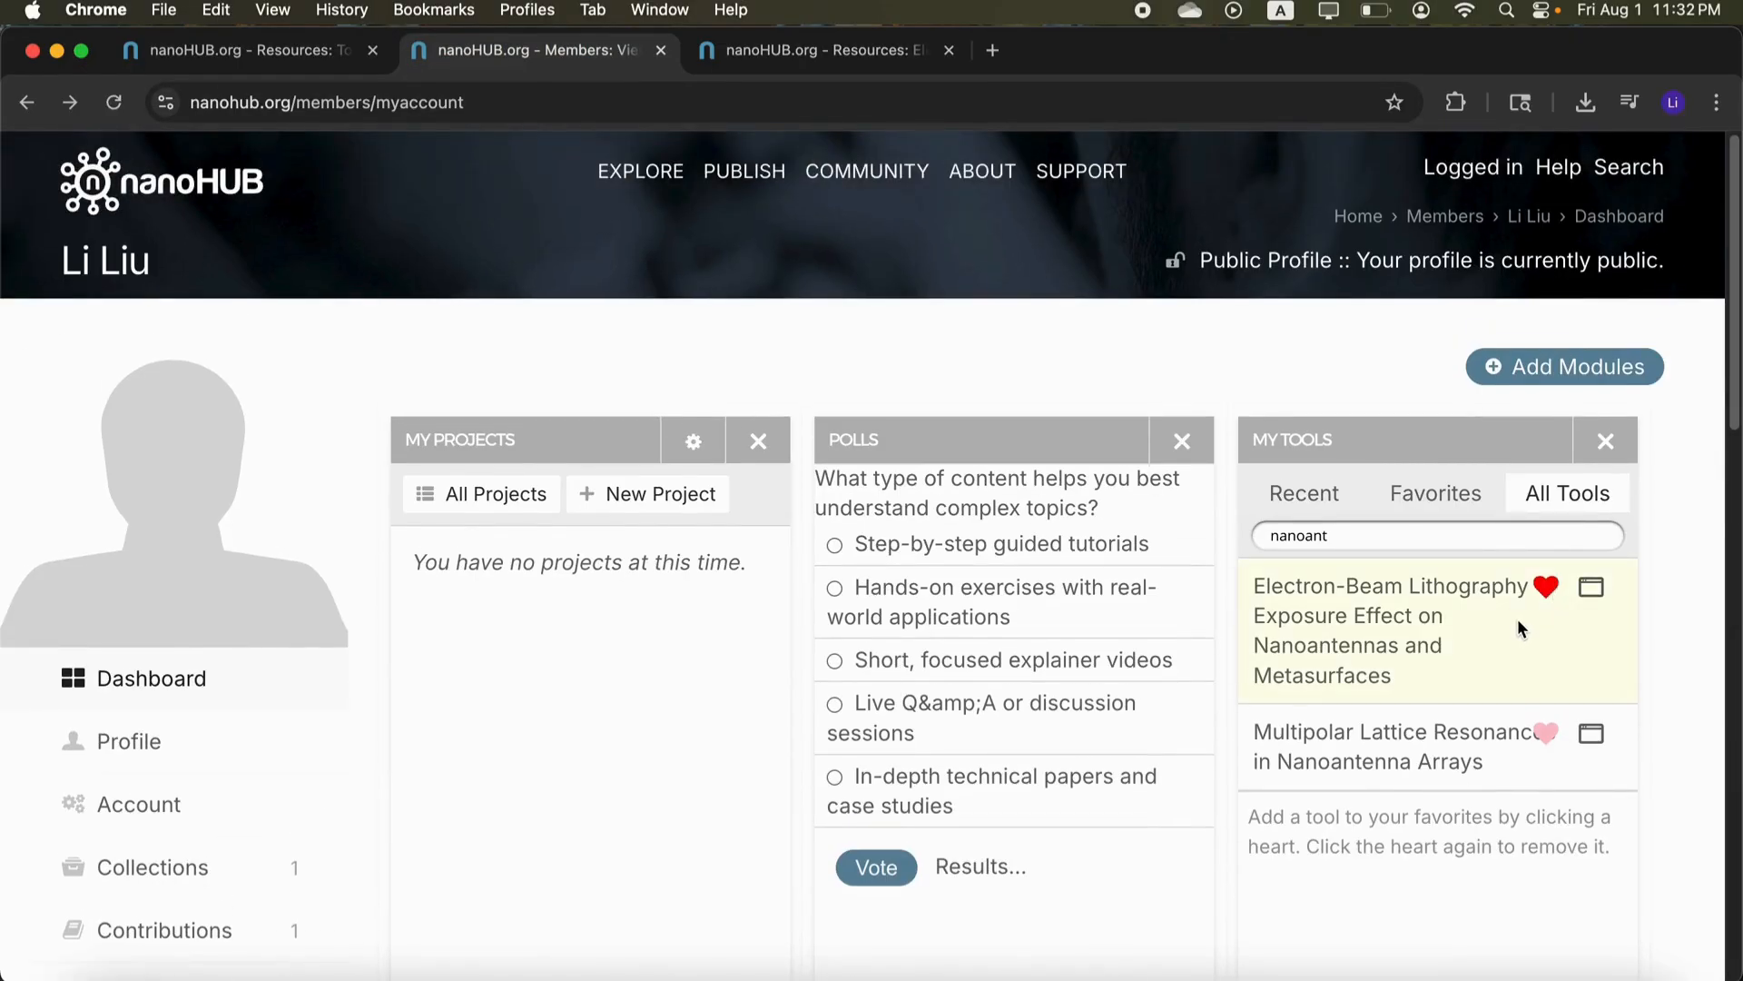